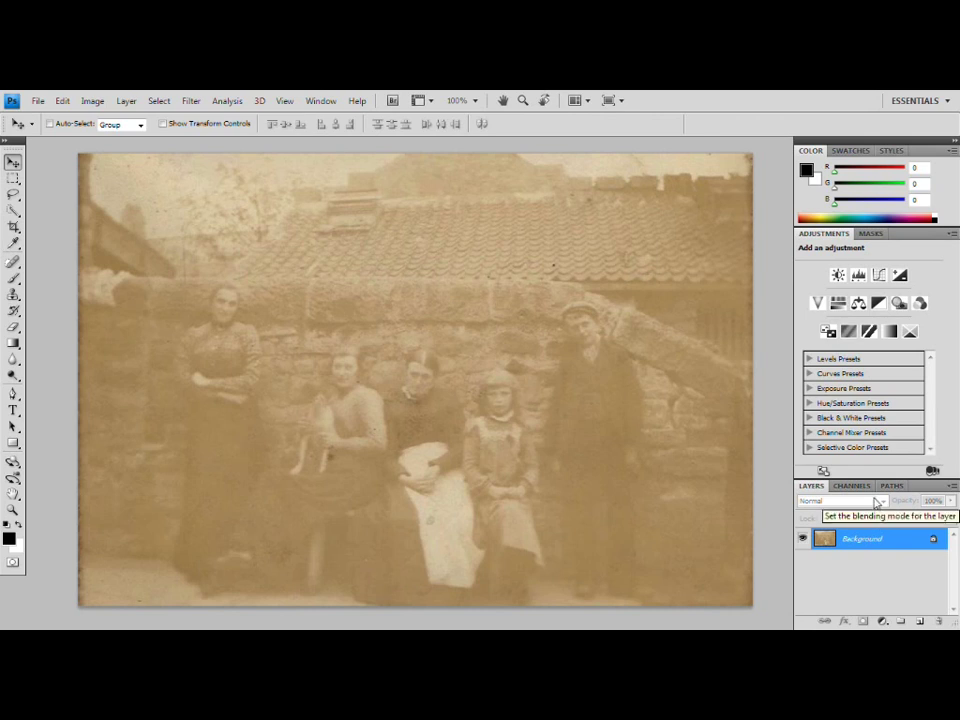
- Duplicate the Background layer into a working Layer 1 with Ctrl+J
key(ctrl+j)
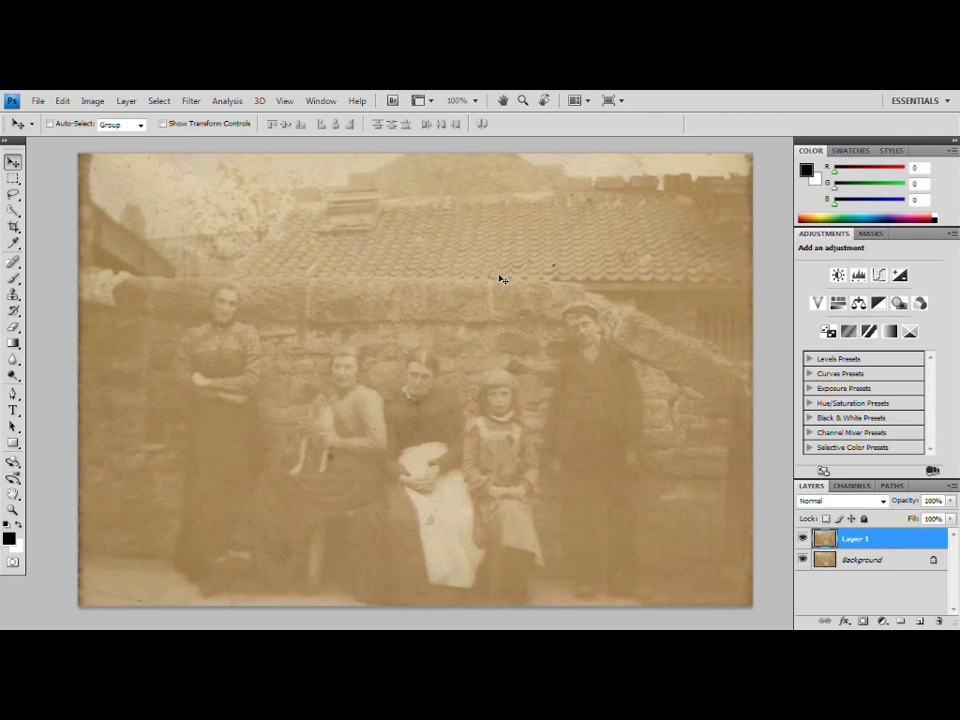
- Desaturate Layer 1 with the Black & White adjustment at its default settings
click(95, 104)
mouse_move(136, 137)
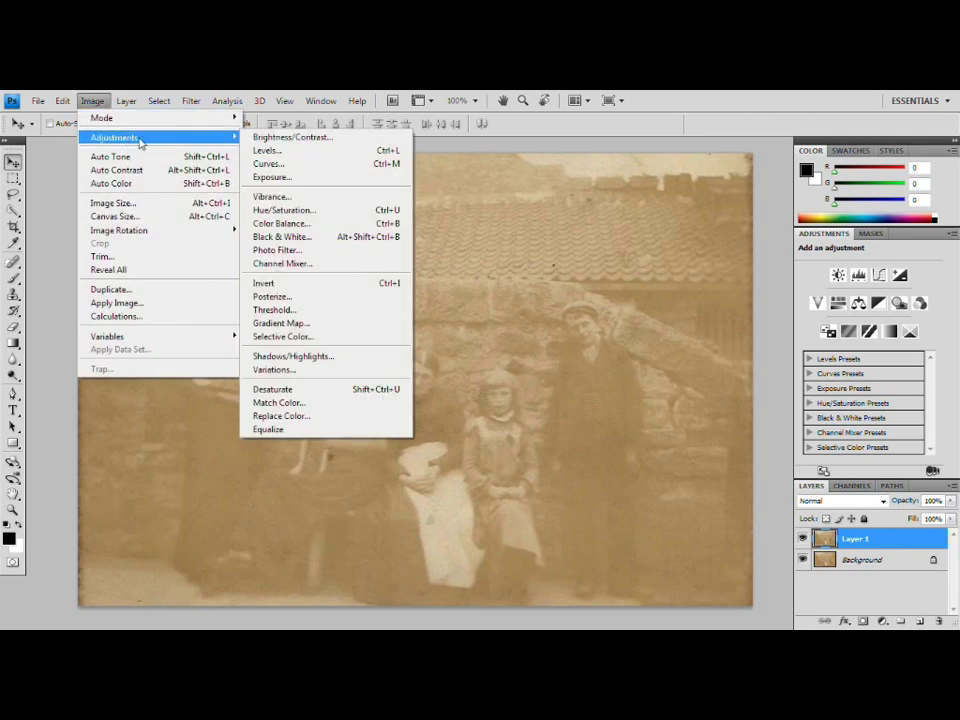
click(305, 237)
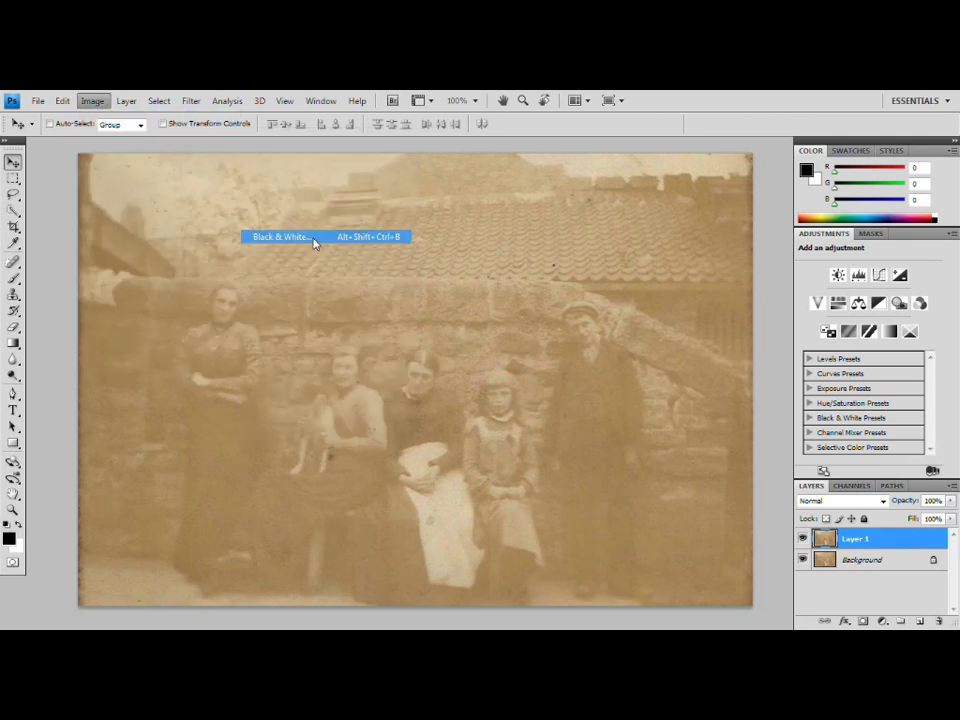
click(585, 175)
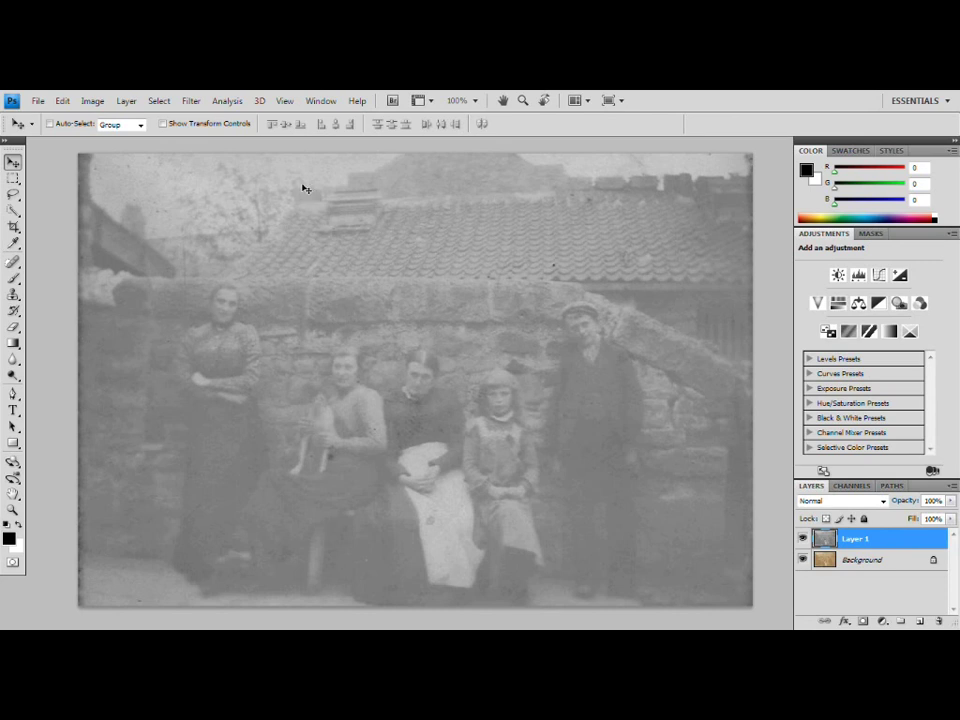
click(130, 104)
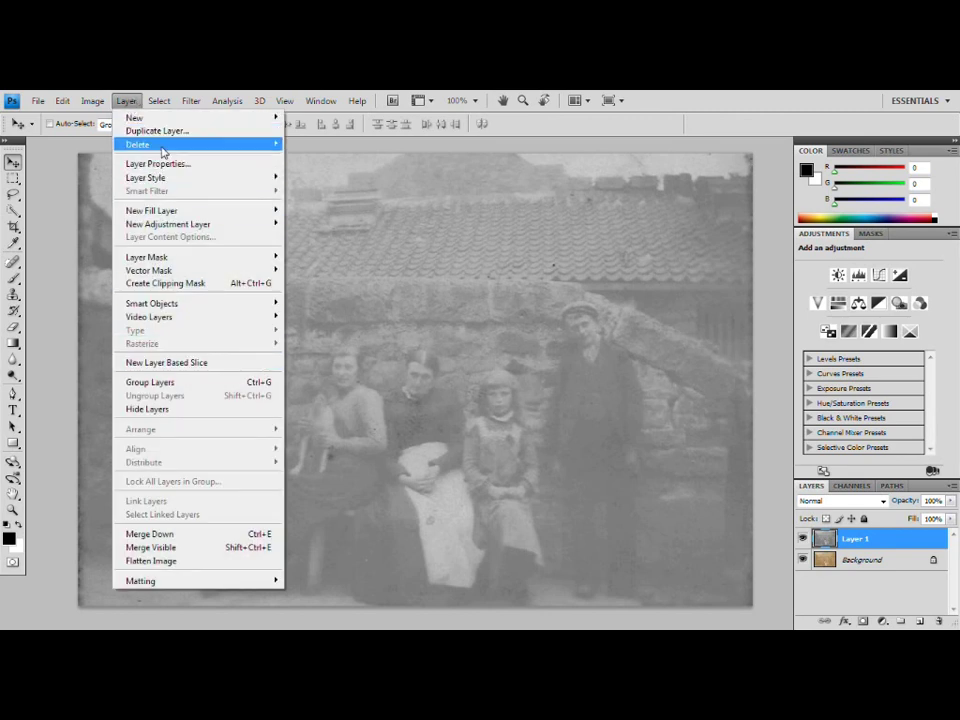
mouse_move(104, 104)
mouse_move(116, 142)
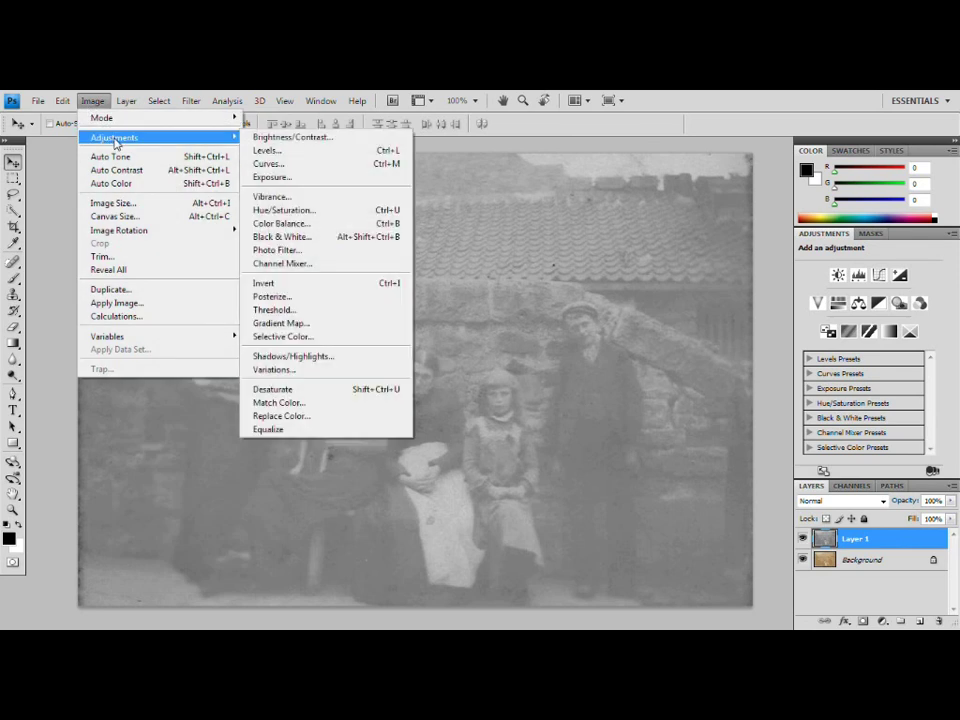
click(287, 155)
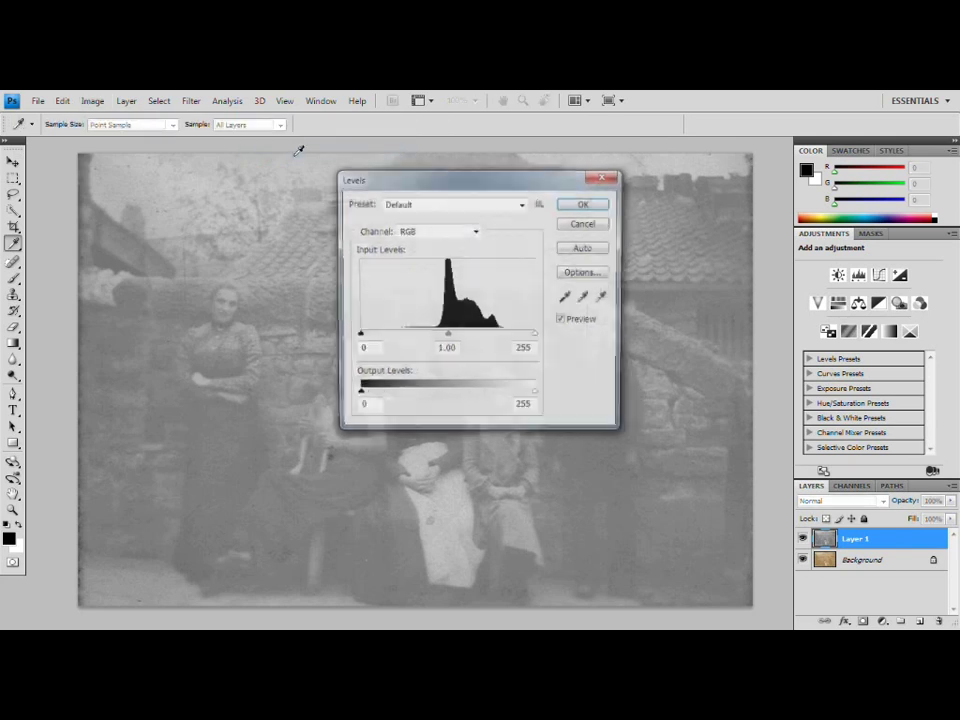
drag(484, 182, 770, 185)
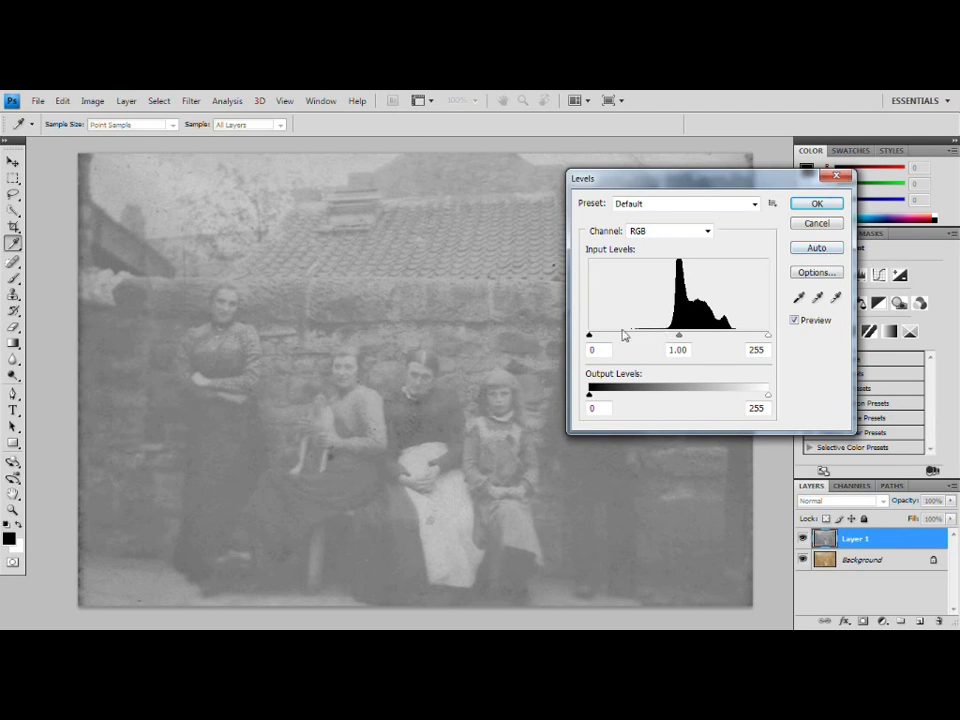
click(818, 248)
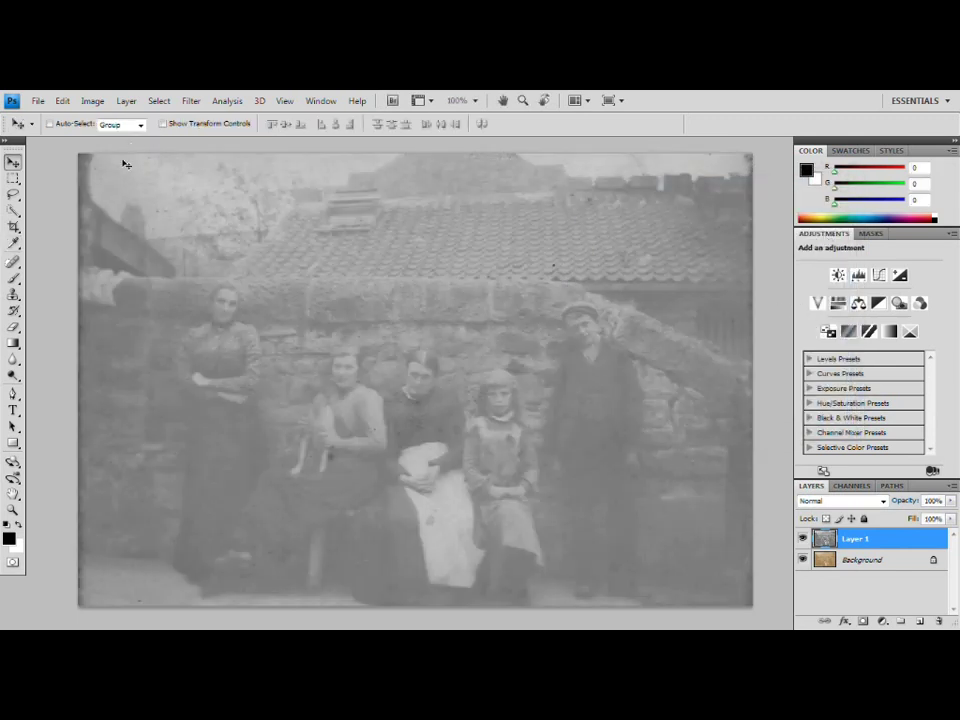
- Apply Levels to Layer 1 with input black 111, midtones 0.80 and white 200
key(i)
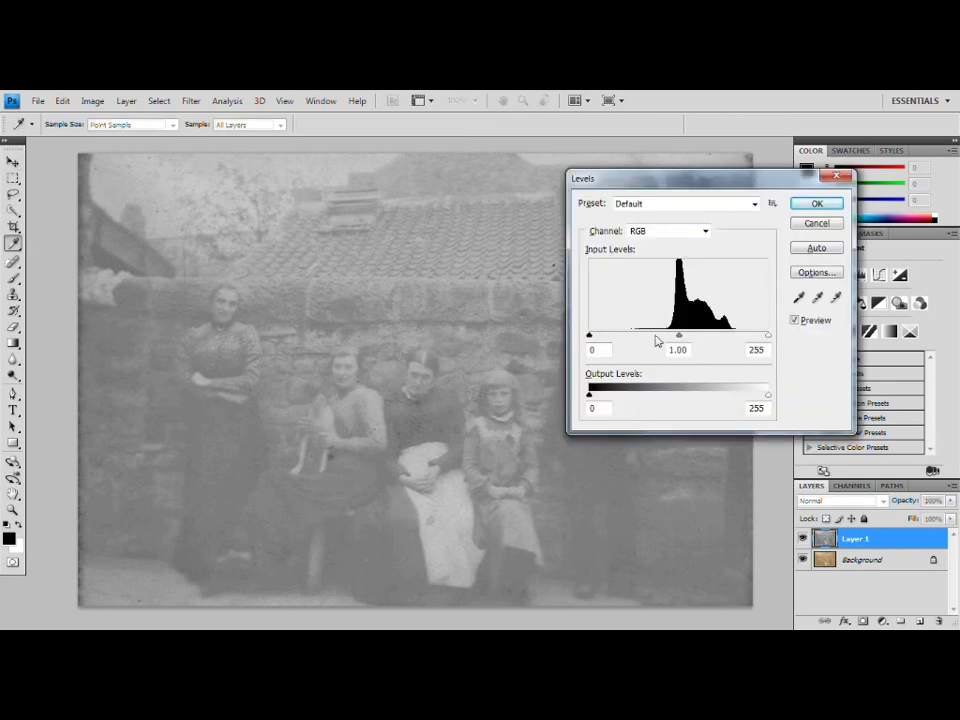
drag(591, 337, 668, 337)
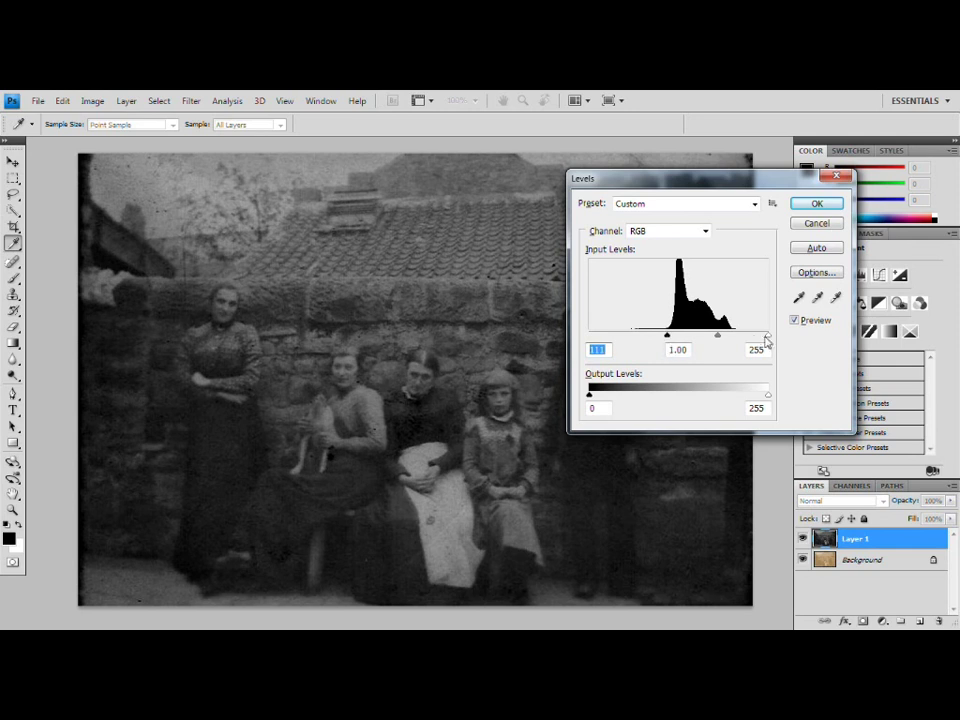
drag(768, 338, 731, 338)
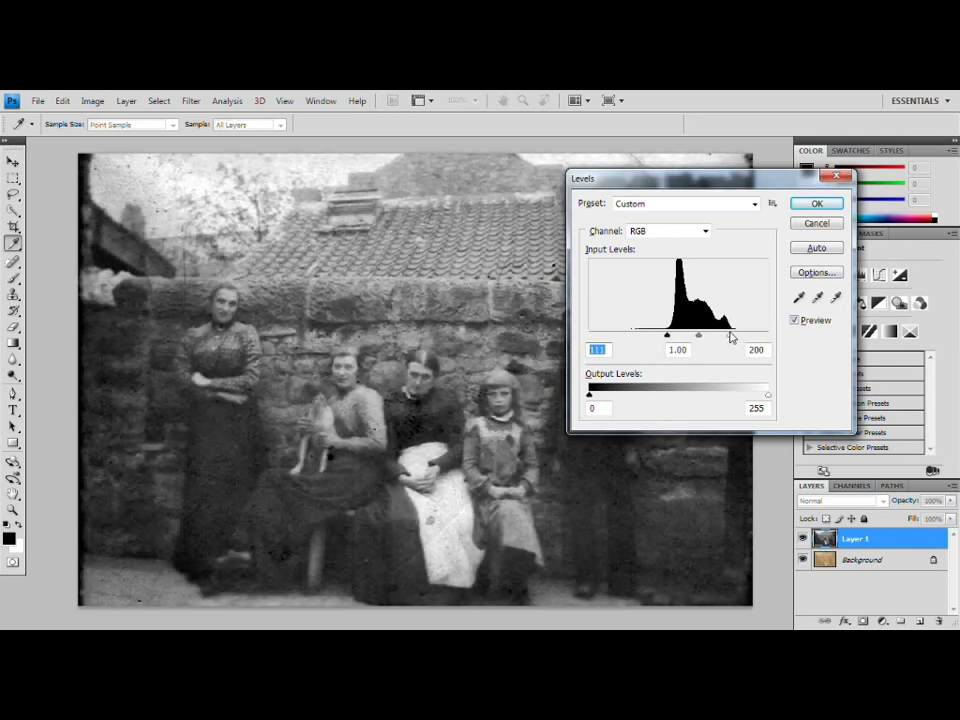
drag(731, 338, 731, 338)
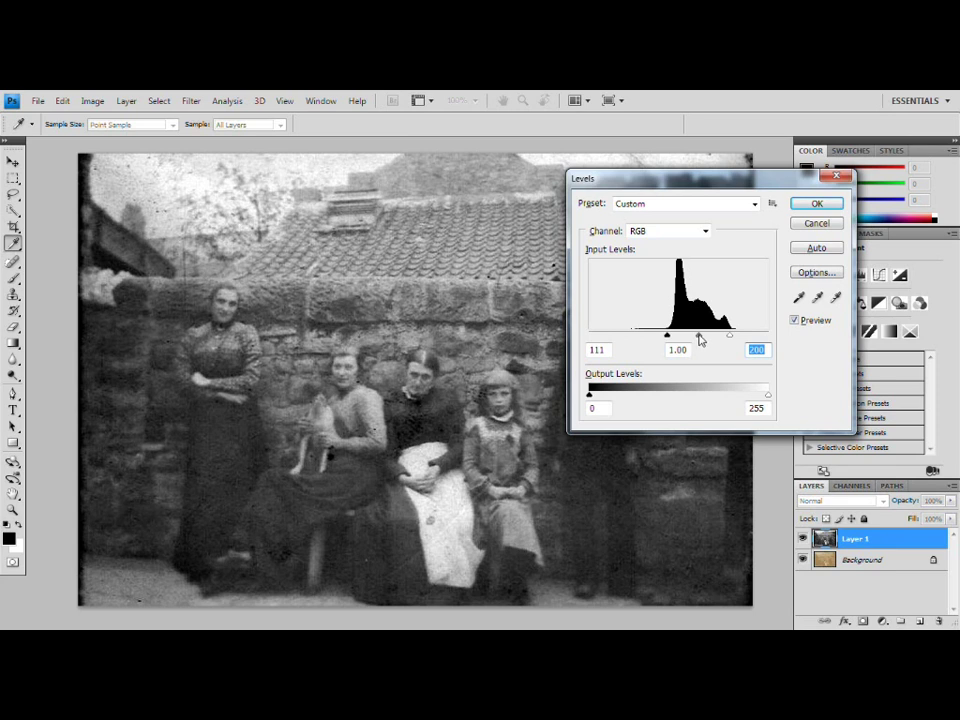
mouse_move(701, 340)
mouse_down()
mouse_move(684, 337)
mouse_move(708, 337)
mouse_move(687, 337)
mouse_move(697, 337)
mouse_up()
drag(709, 183, 777, 110)
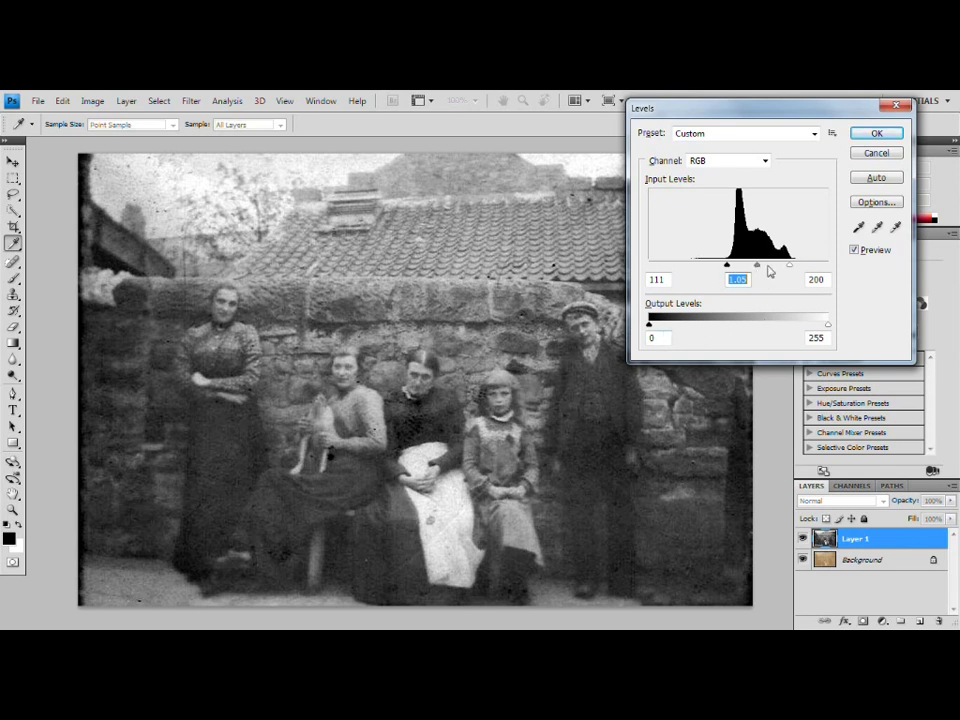
drag(757, 268, 763, 270)
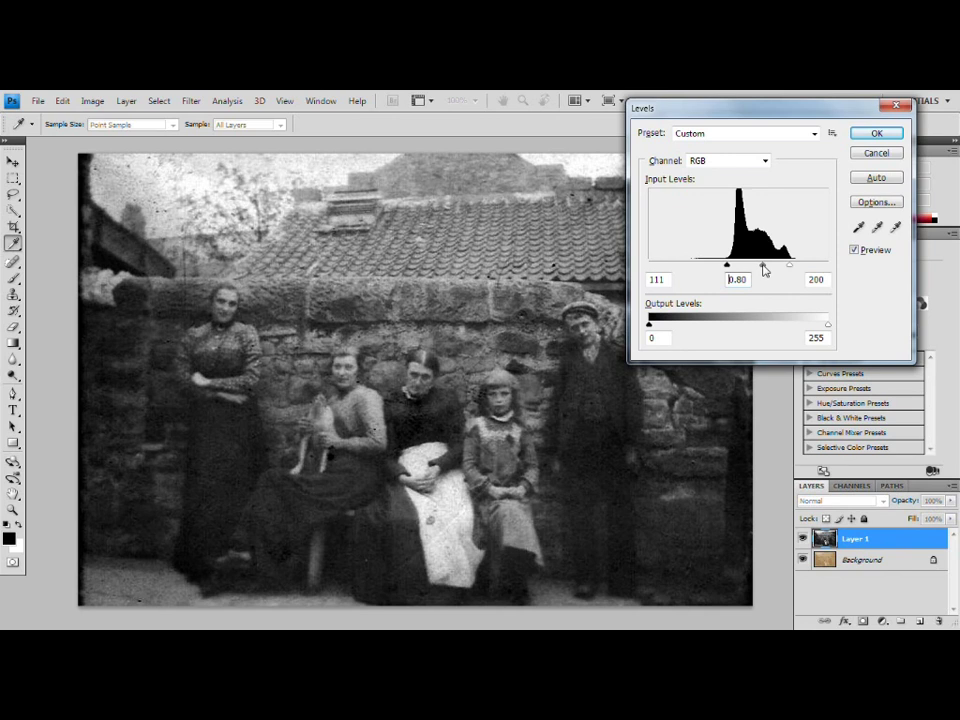
drag(763, 268, 761, 268)
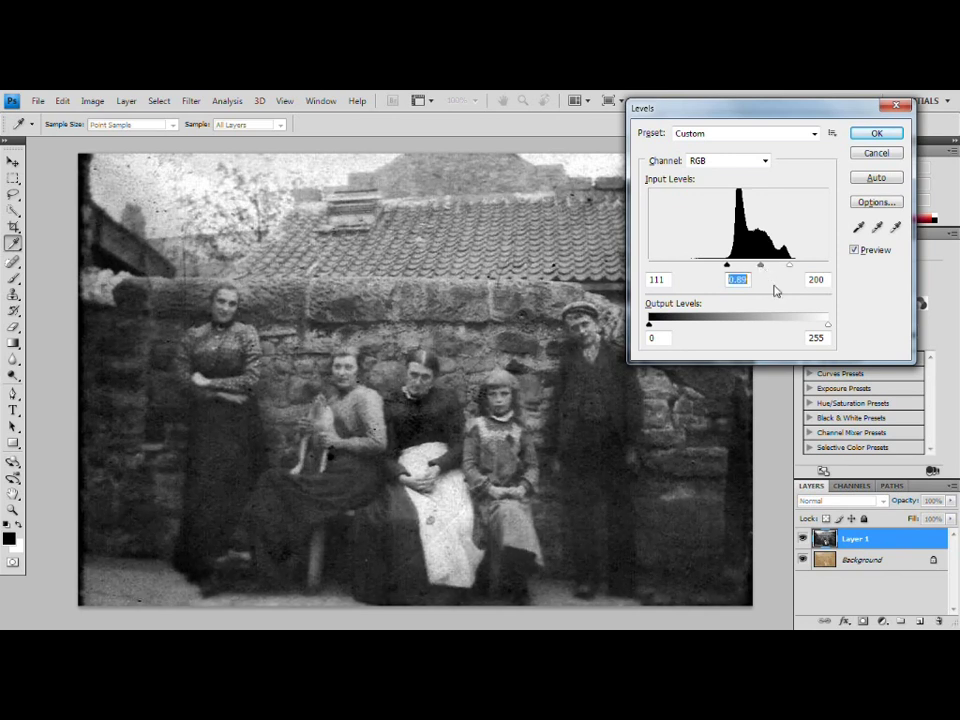
click(878, 133)
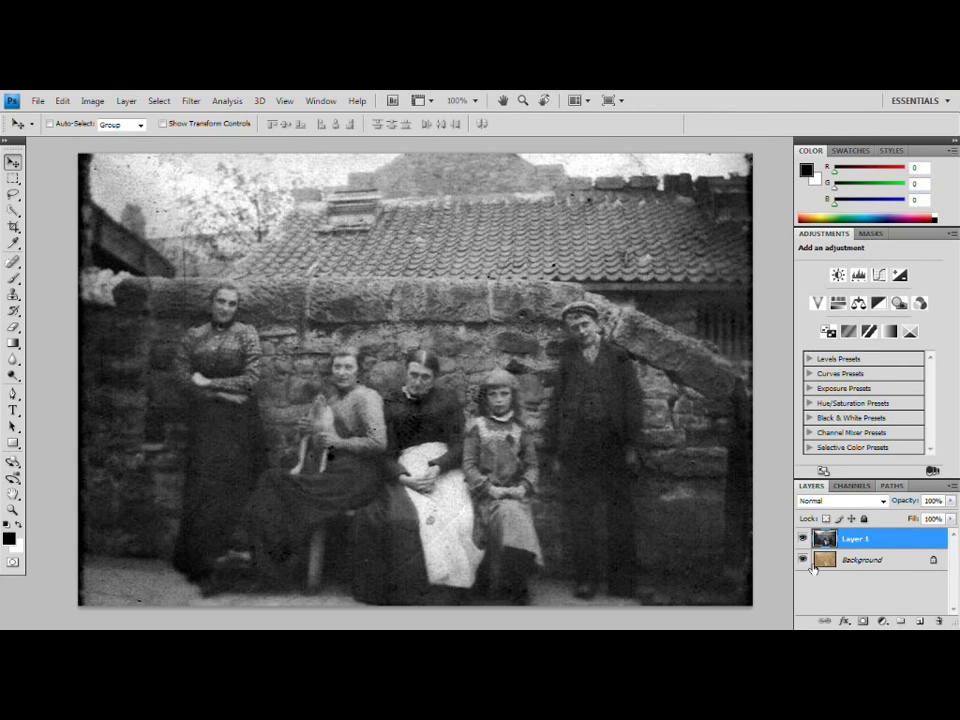
- Compare Layer 1 against the sepia original, then duplicate it as Layer 1 copy
click(803, 539)
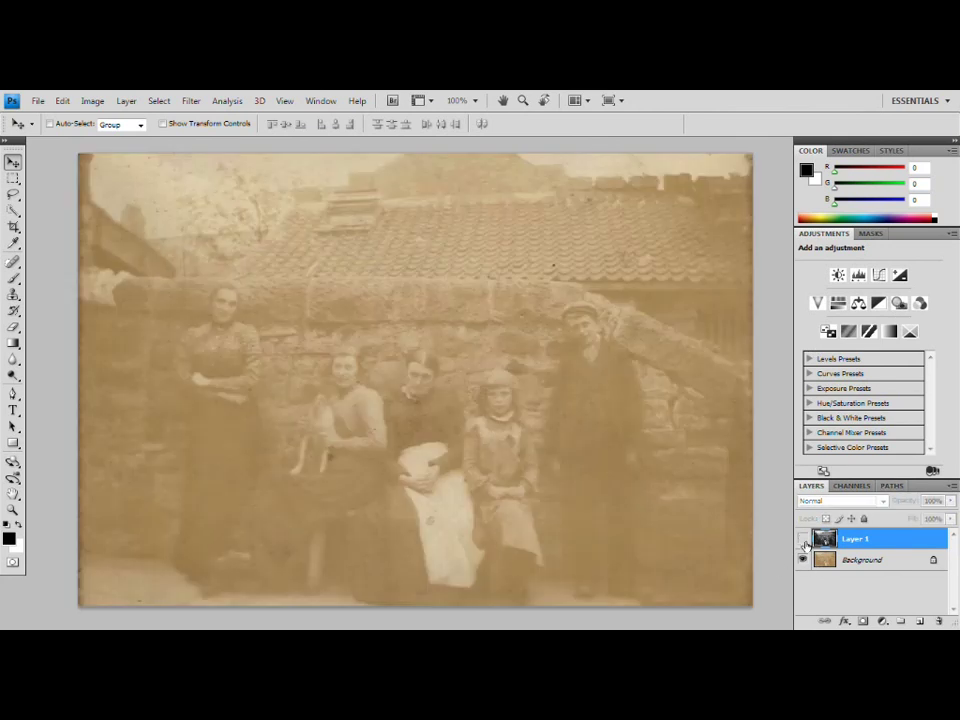
click(803, 539)
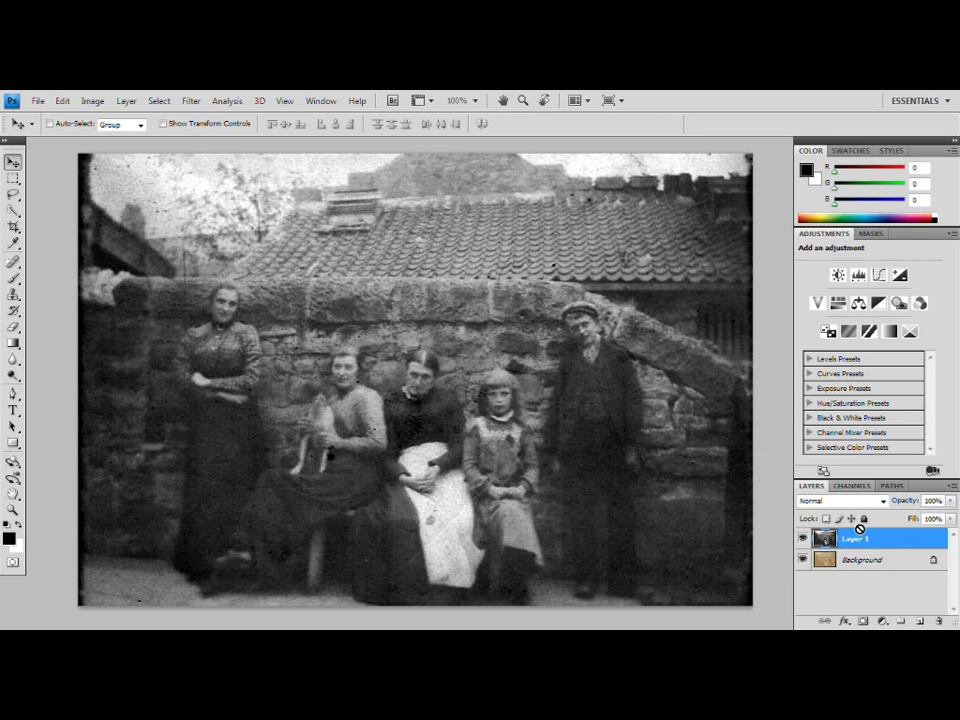
key(ctrl+j)
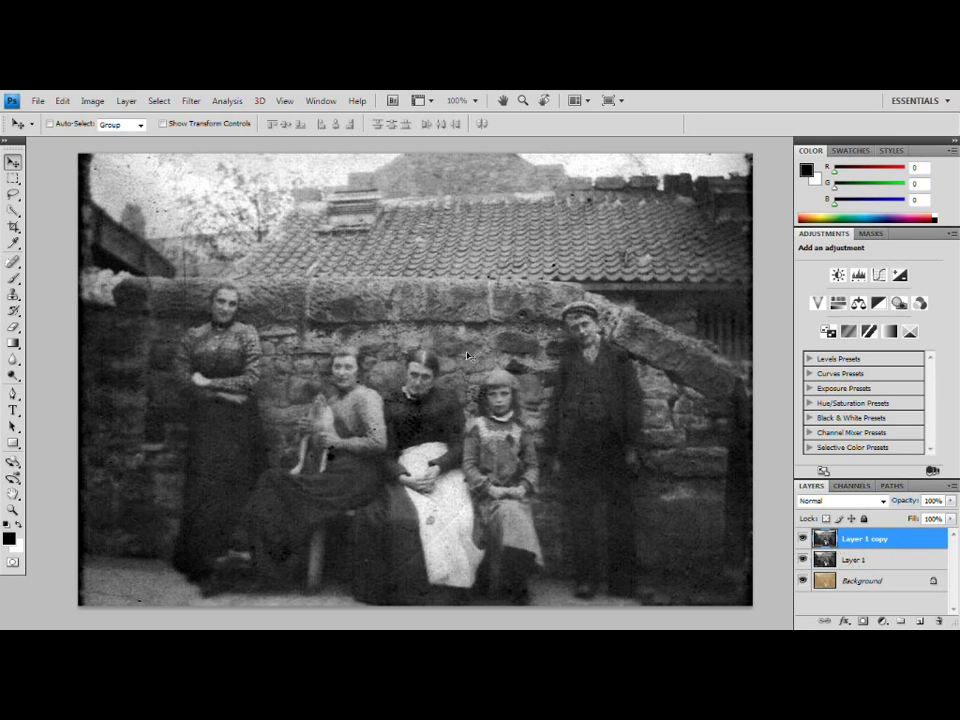
- Open the Unsharp Mask filter for Layer 1 copy, moving its dialog off the photo
click(193, 104)
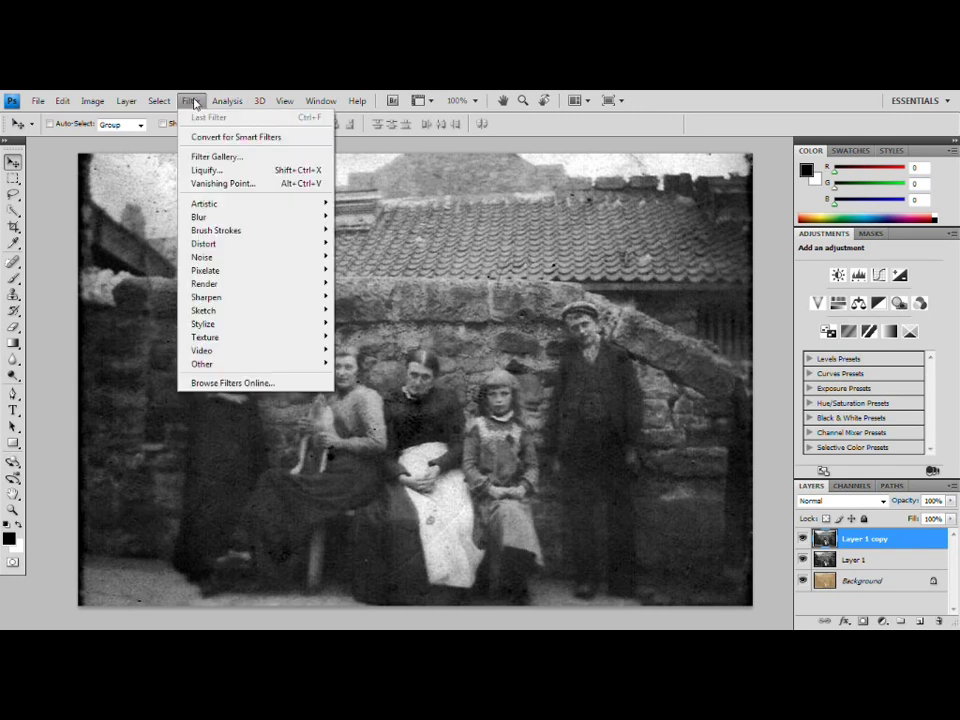
mouse_move(291, 300)
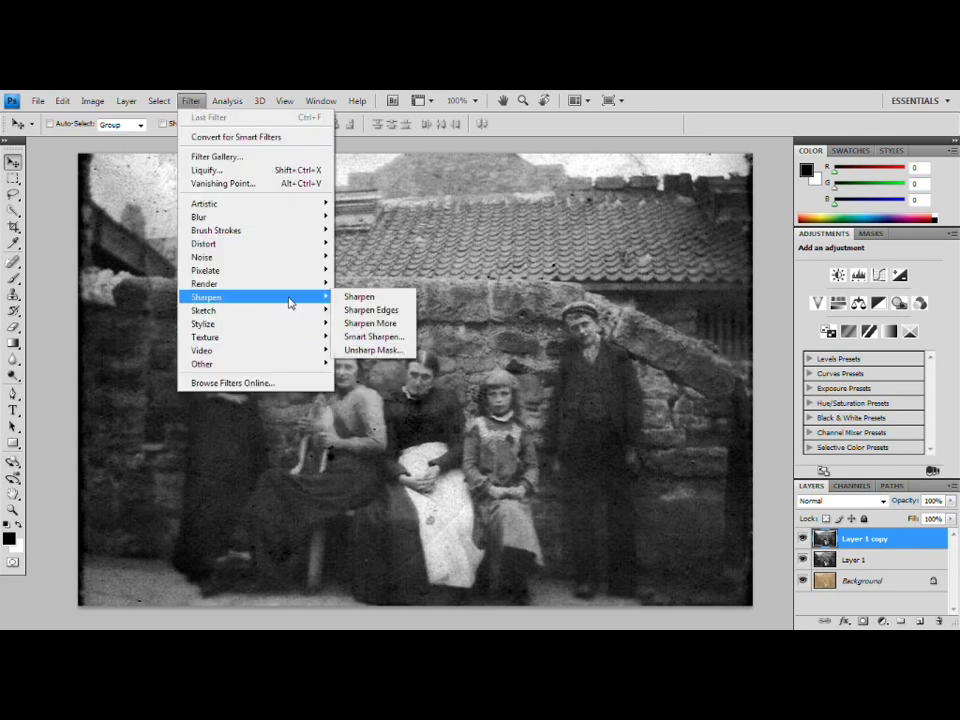
click(389, 356)
drag(477, 172, 809, 142)
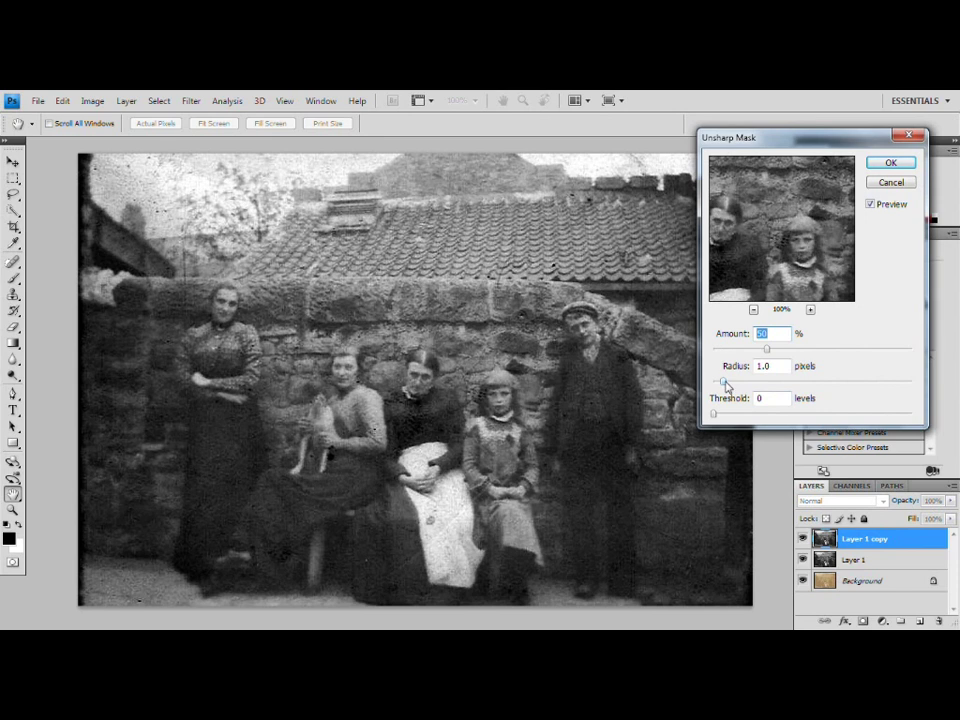
- Experiment with extreme unsharp mask radius and threshold values, up to threshold 255
drag(724, 382, 840, 384)
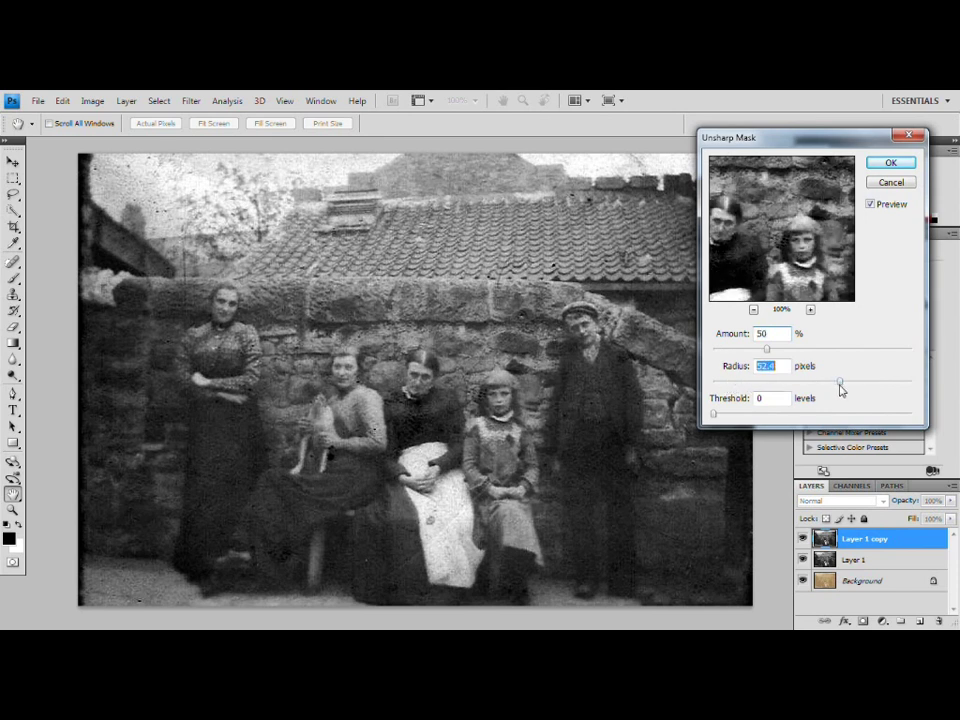
mouse_move(717, 416)
mouse_down()
mouse_move(778, 418)
mouse_move(729, 419)
mouse_up()
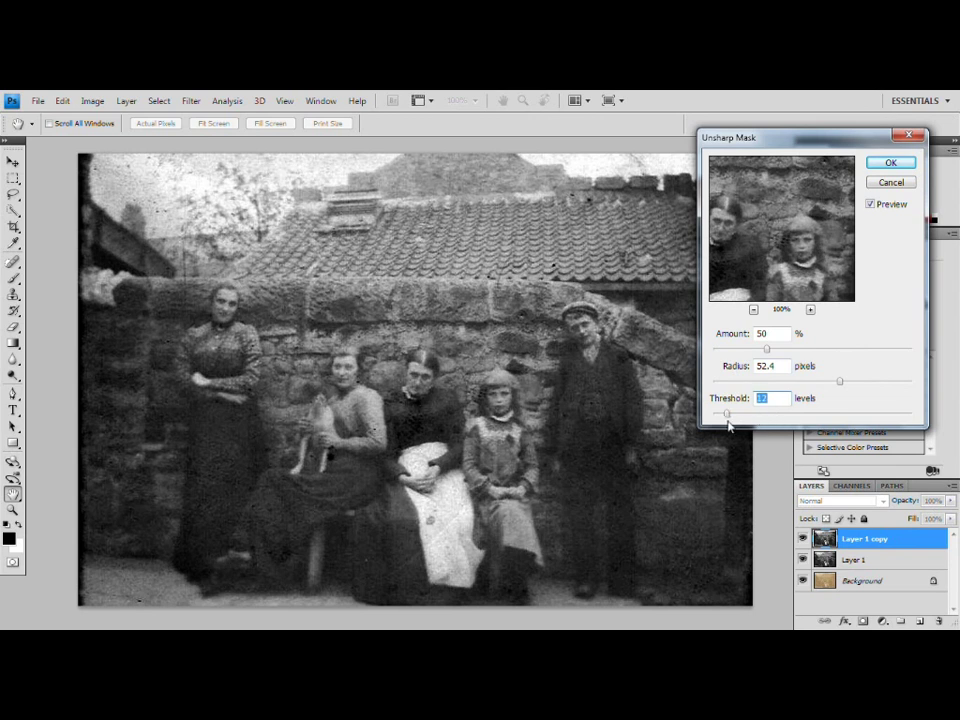
drag(840, 384, 909, 386)
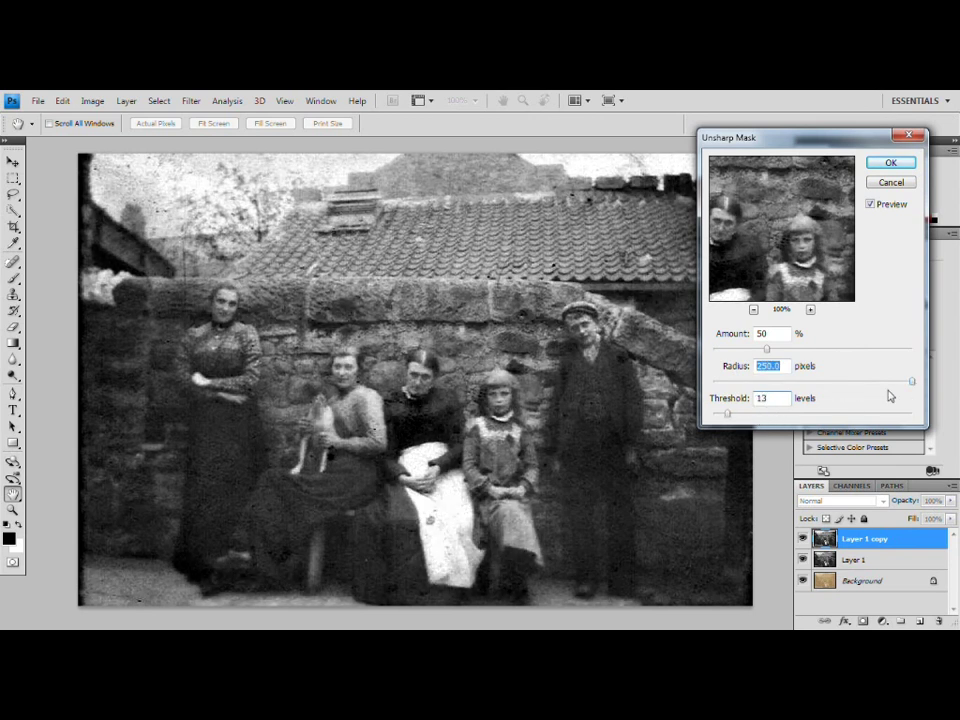
drag(731, 414, 745, 418)
key(shift+Up)
key(shift+Up)
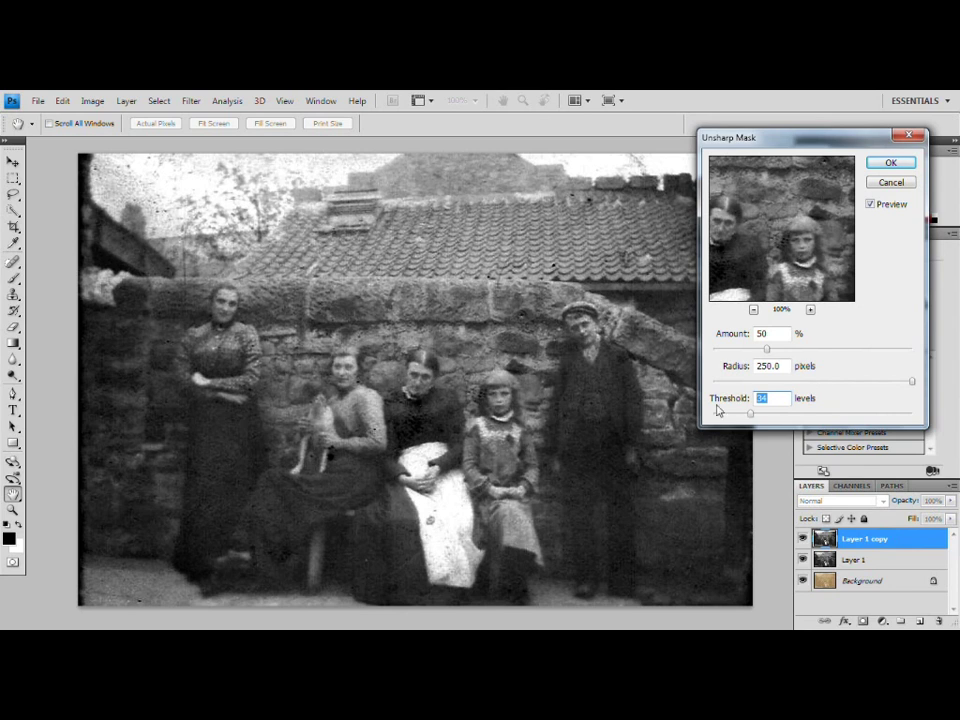
drag(750, 418, 849, 419)
drag(907, 418, 913, 418)
- Settle on Amount 121%, Radius 7.4, Threshold 48 and apply the unsharp mask
click(767, 350)
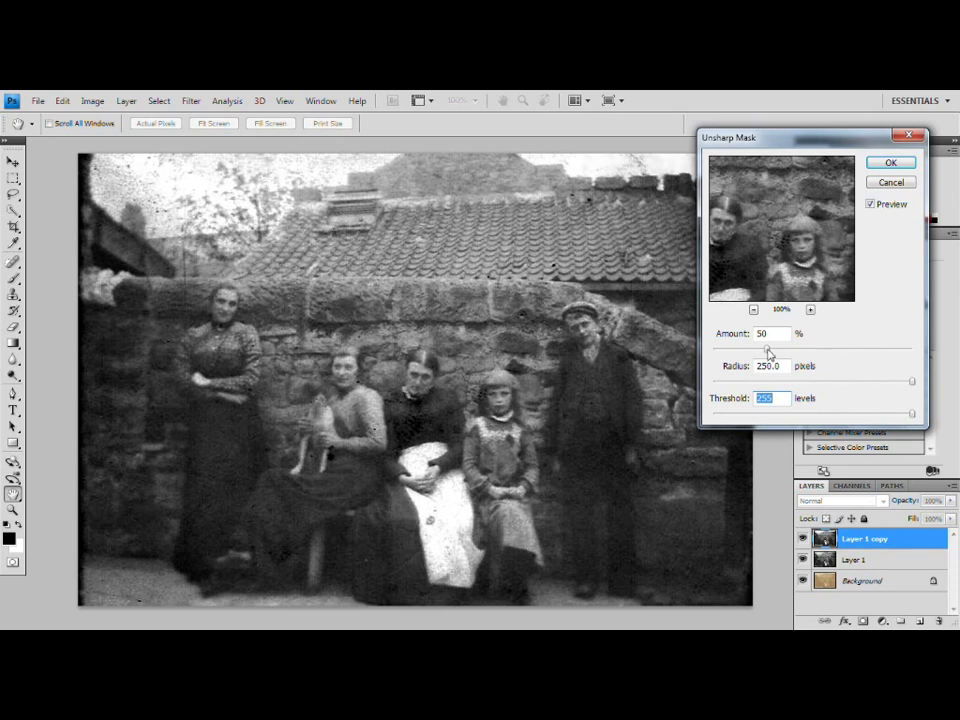
click(864, 349)
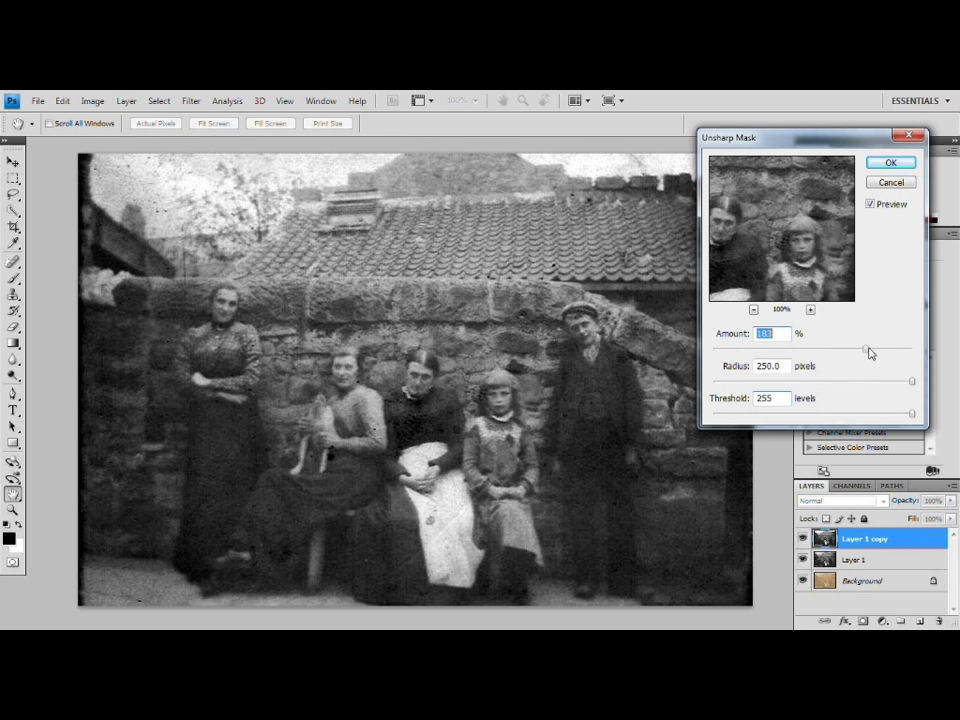
key(shift+Up)
key(shift+Up)
key(shift+Up)
key(shift+Up)
key(shift+Up)
key(shift+Up)
key(shift+Up)
key(shift+Up)
key(shift+Up)
key(shift+Up)
key(shift+Up)
key(shift+Up)
key(shift+Up)
key(shift+Up)
key(shift+Up)
key(shift+Up)
key(shift+Up)
key(shift+Up)
key(shift+Up)
key(shift+Up)
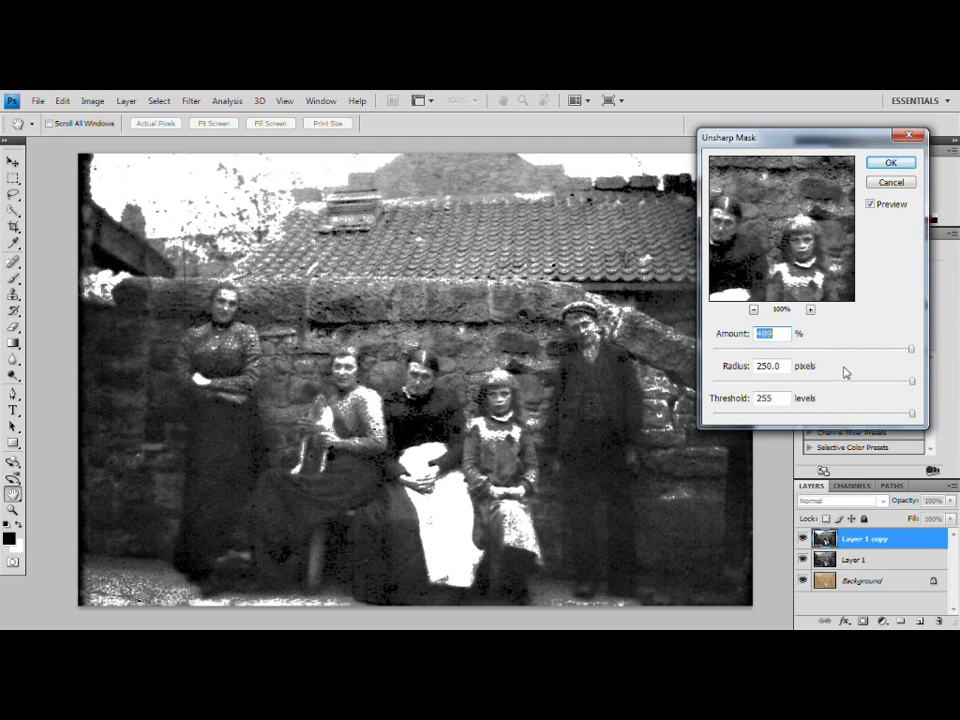
click(813, 349)
click(817, 381)
click(806, 414)
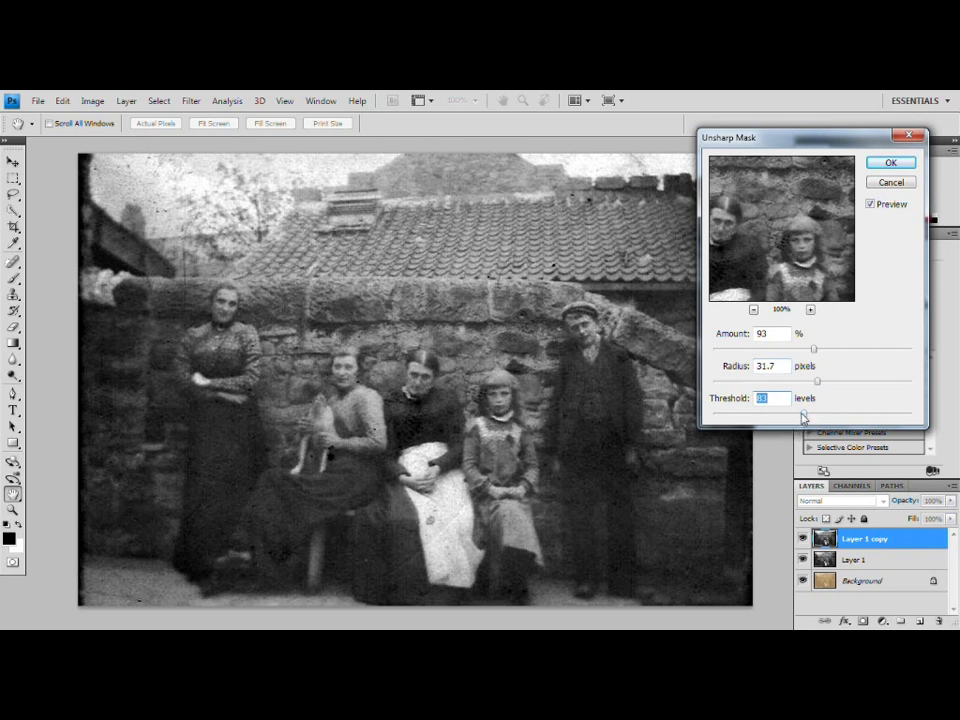
drag(805, 416, 875, 352)
key(ctrl+z)
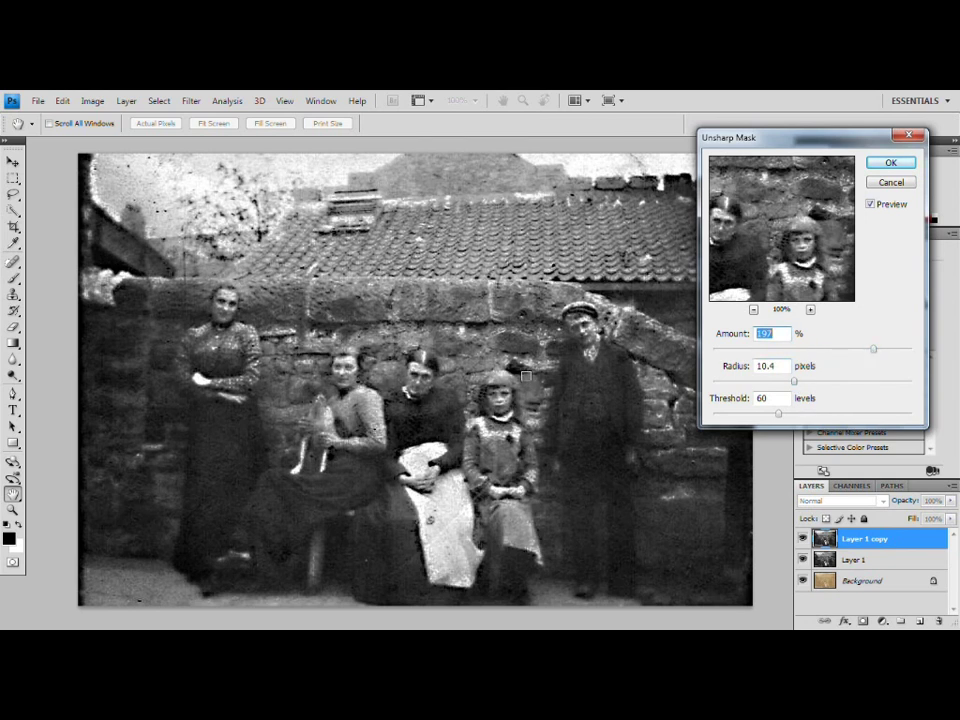
drag(875, 352, 832, 355)
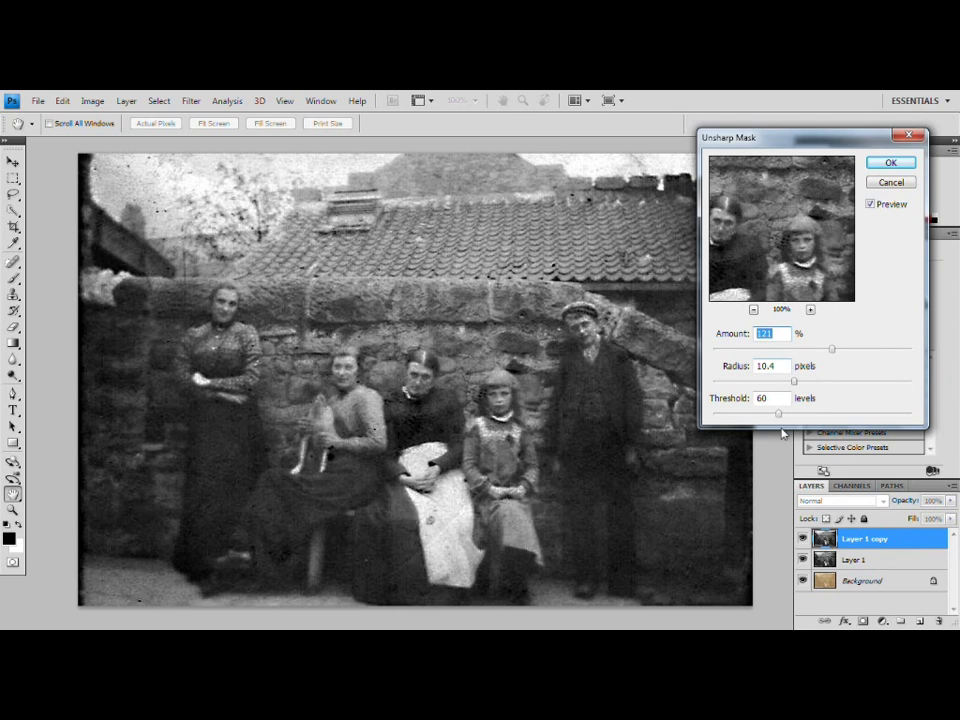
drag(786, 430, 779, 384)
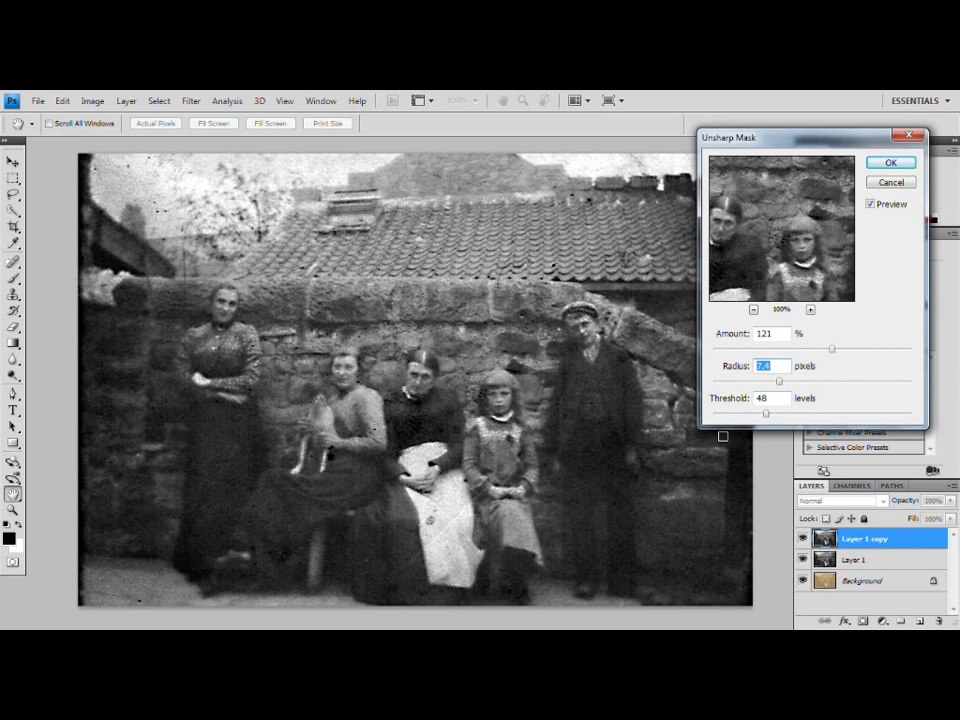
click(891, 162)
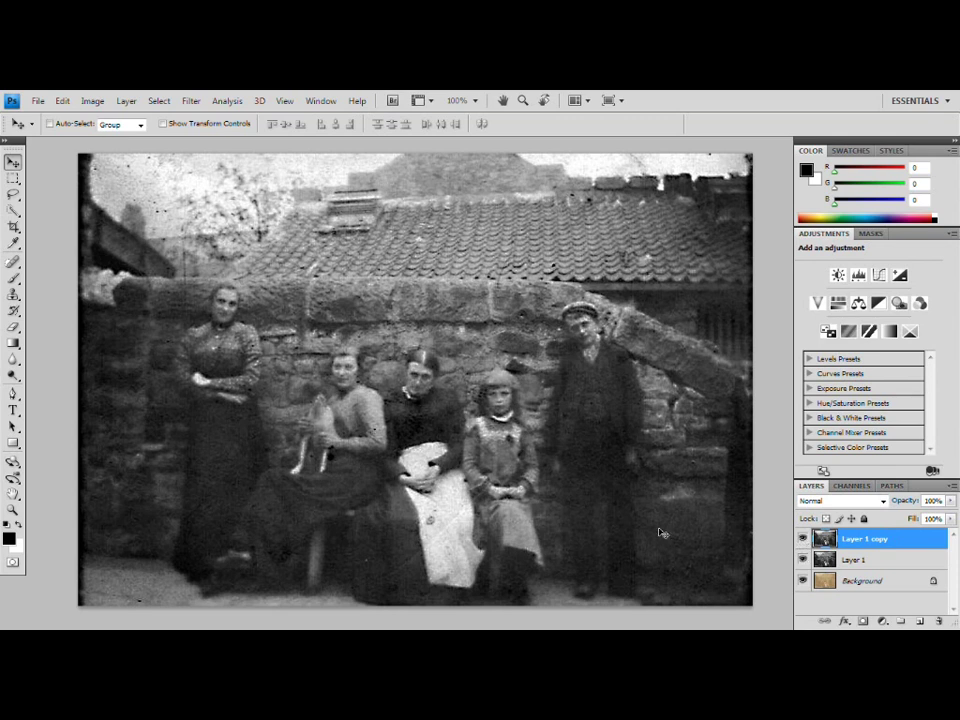
click(803, 540)
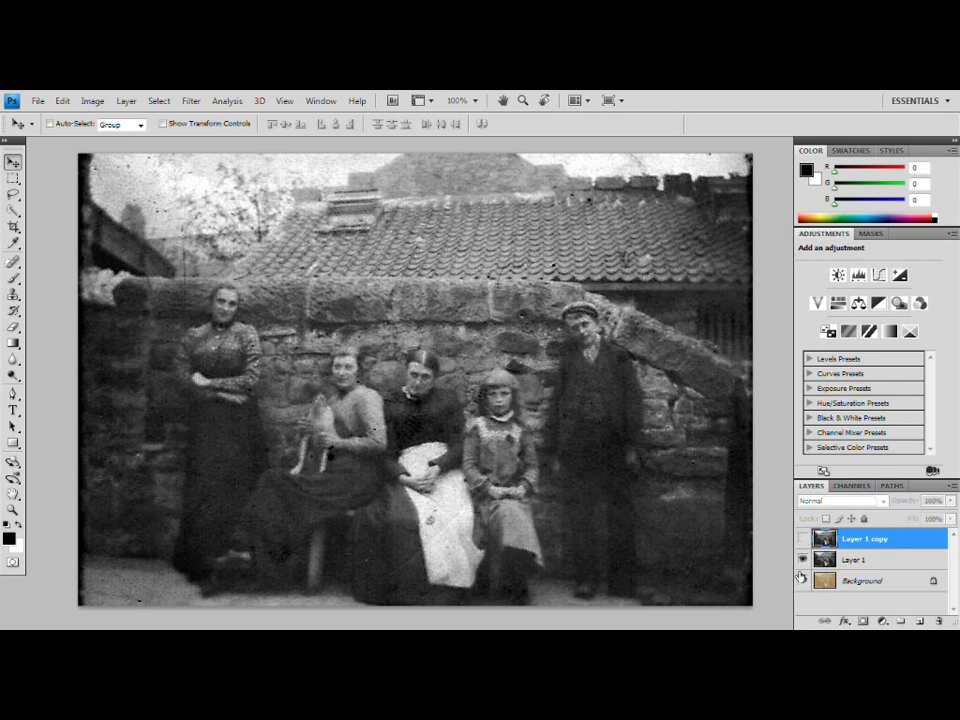
click(803, 540)
click(803, 540)
click(804, 539)
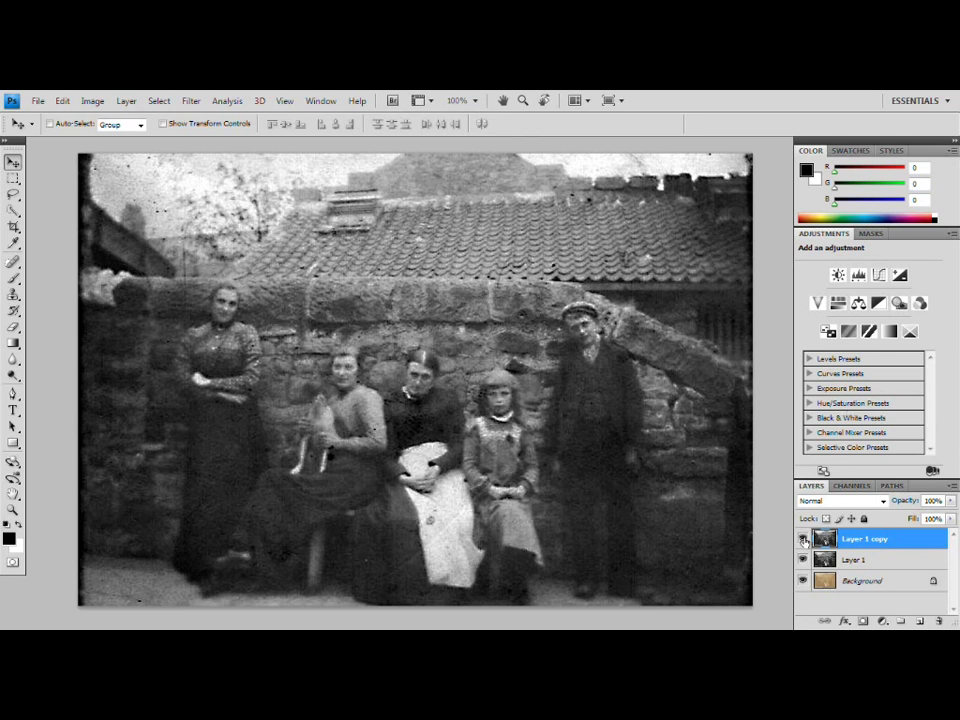
click(804, 539)
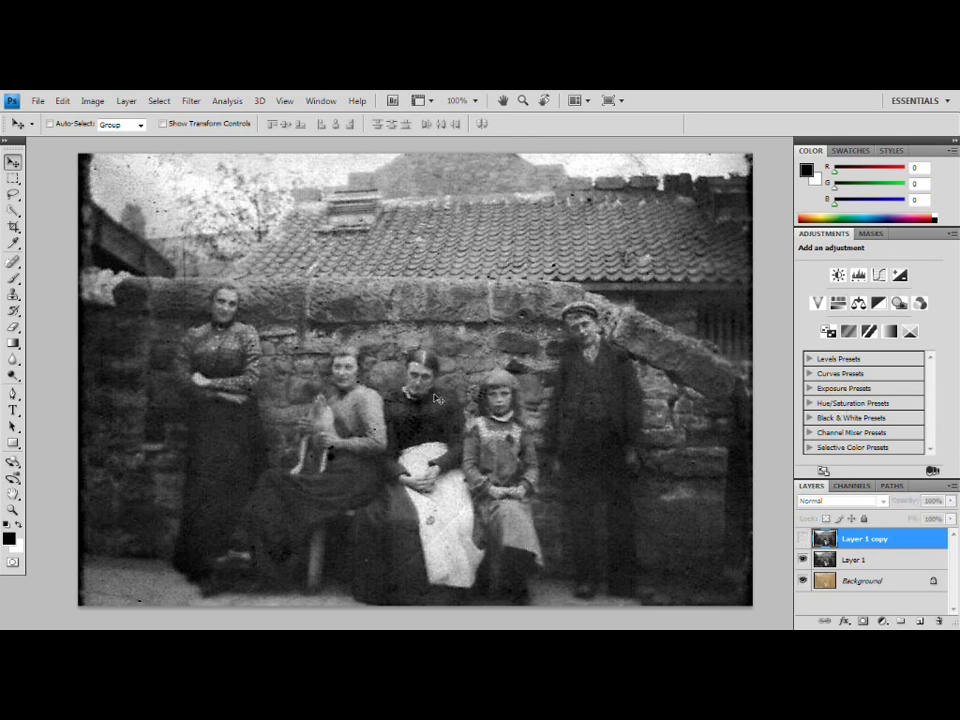
click(804, 539)
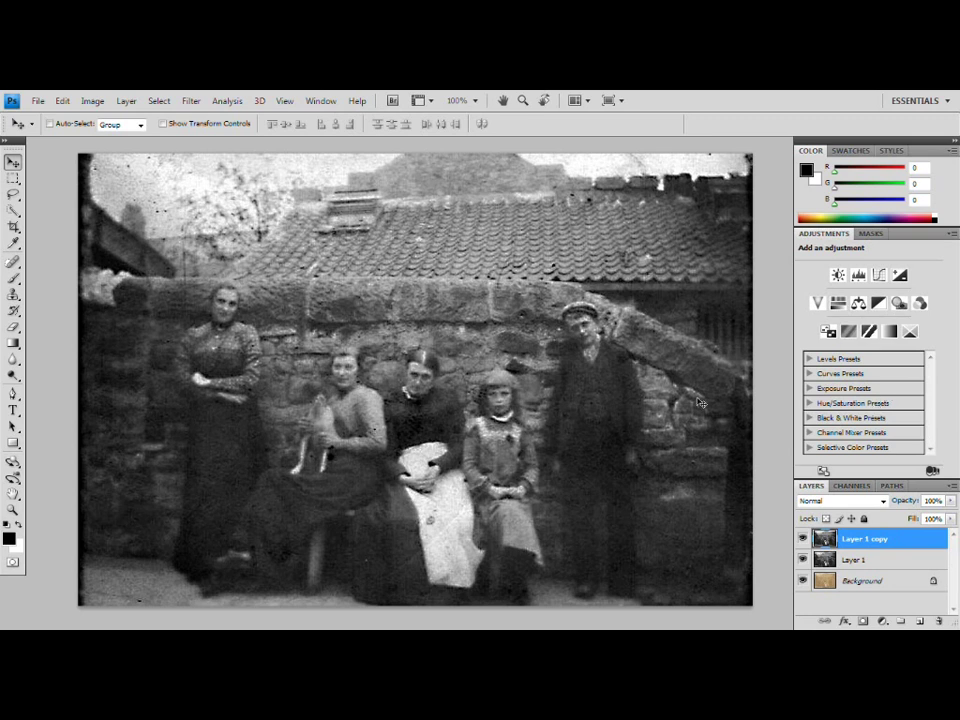
- Delete the sharpened Layer 1 copy and duplicate Layer 1 into a fresh copy
click(191, 101)
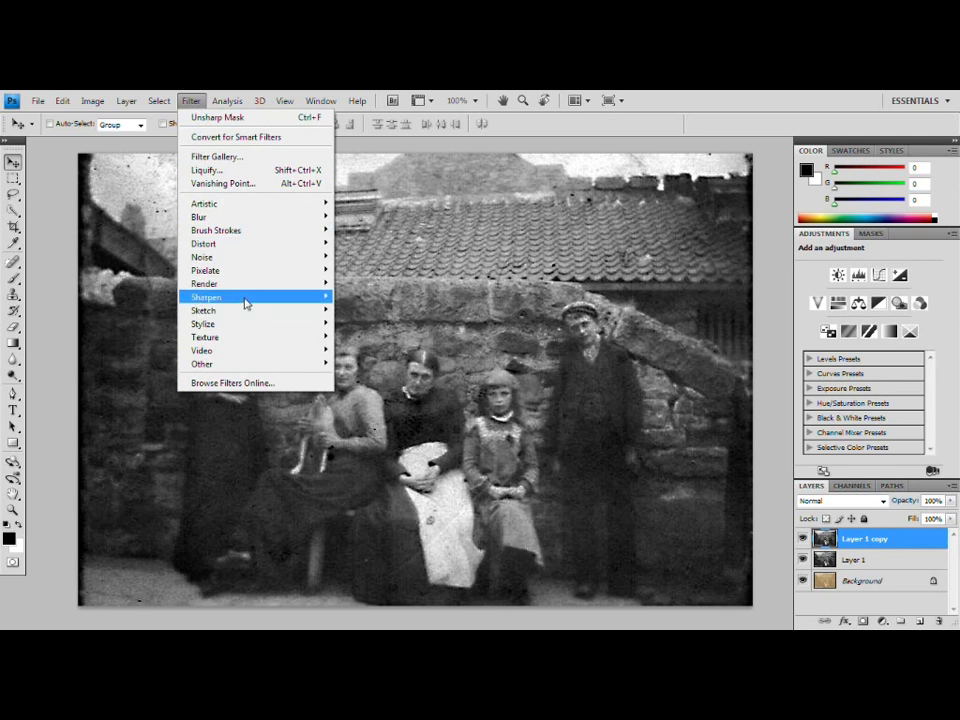
mouse_move(293, 300)
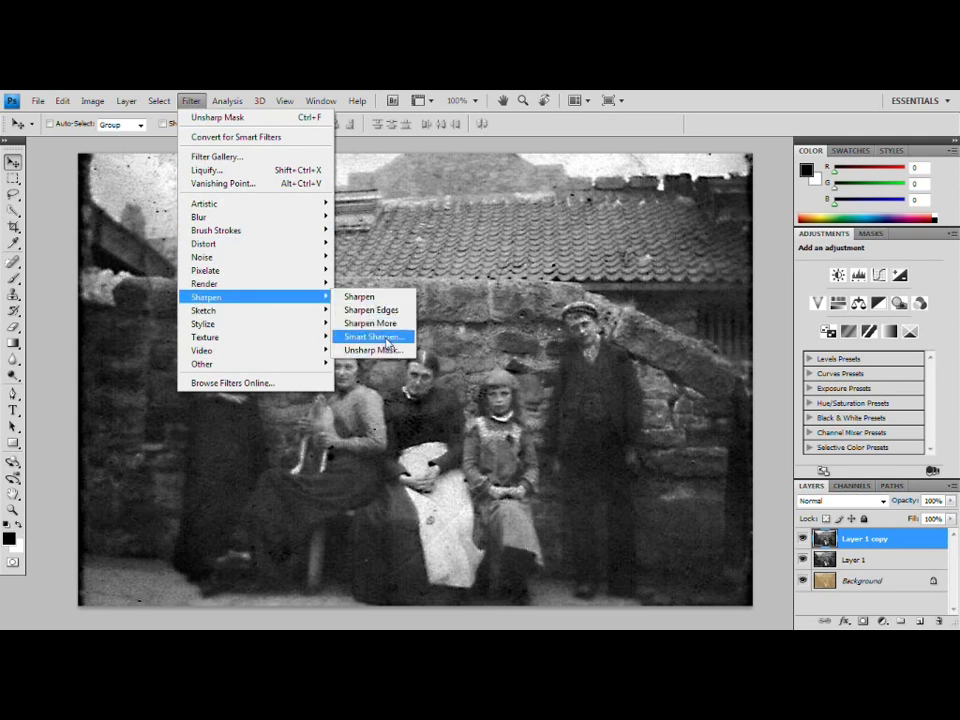
click(58, 597)
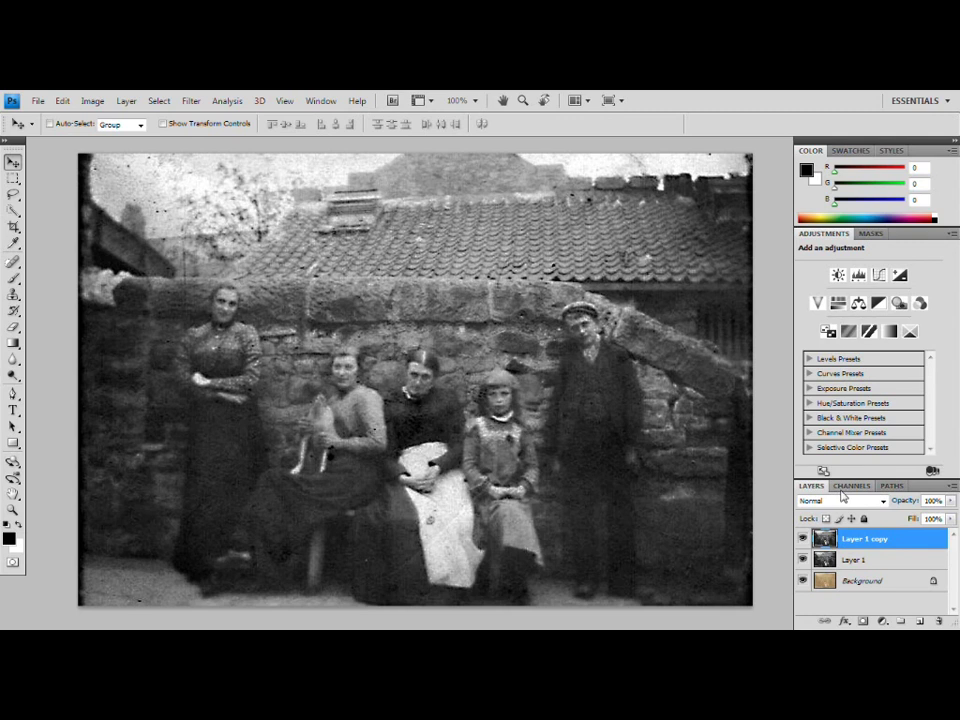
key(Delete)
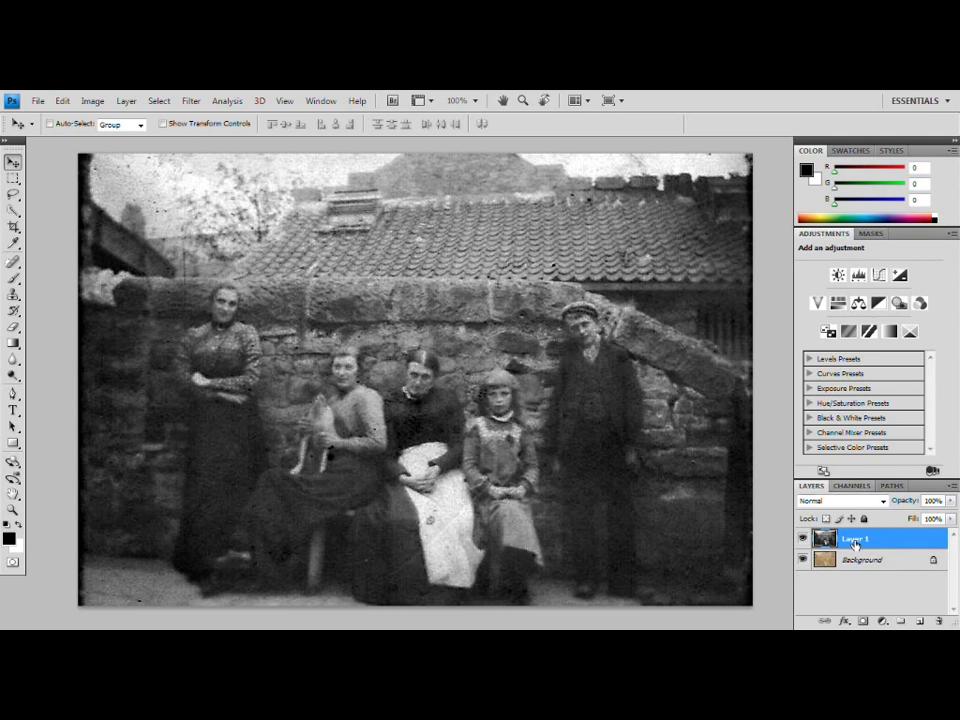
key(ctrl+j)
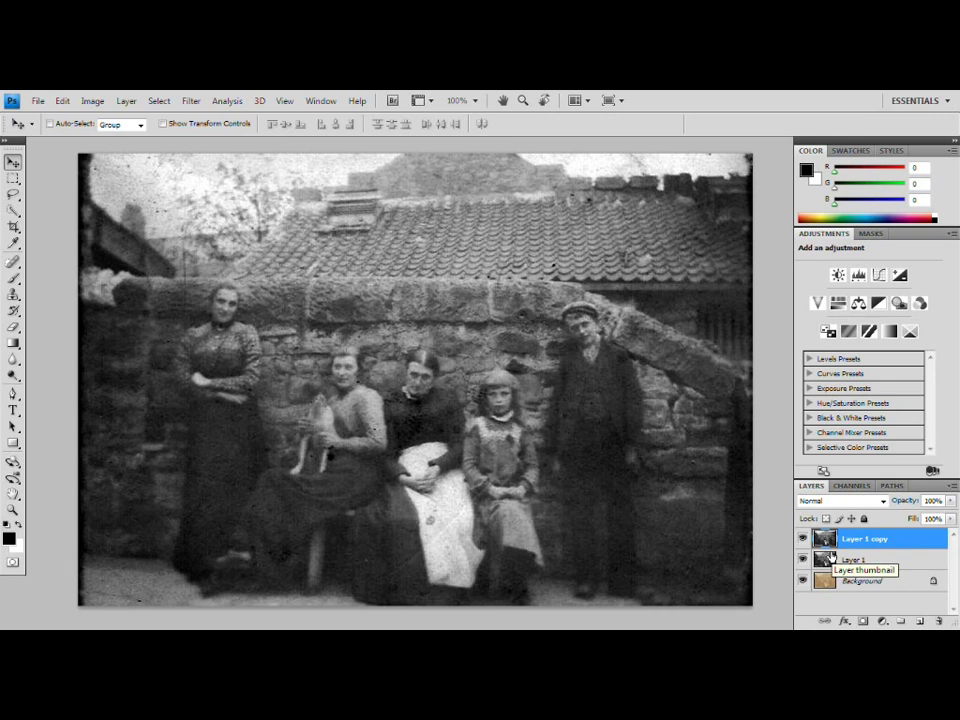
- Bring up the Filter > Sharpen submenu for the new copy
click(191, 101)
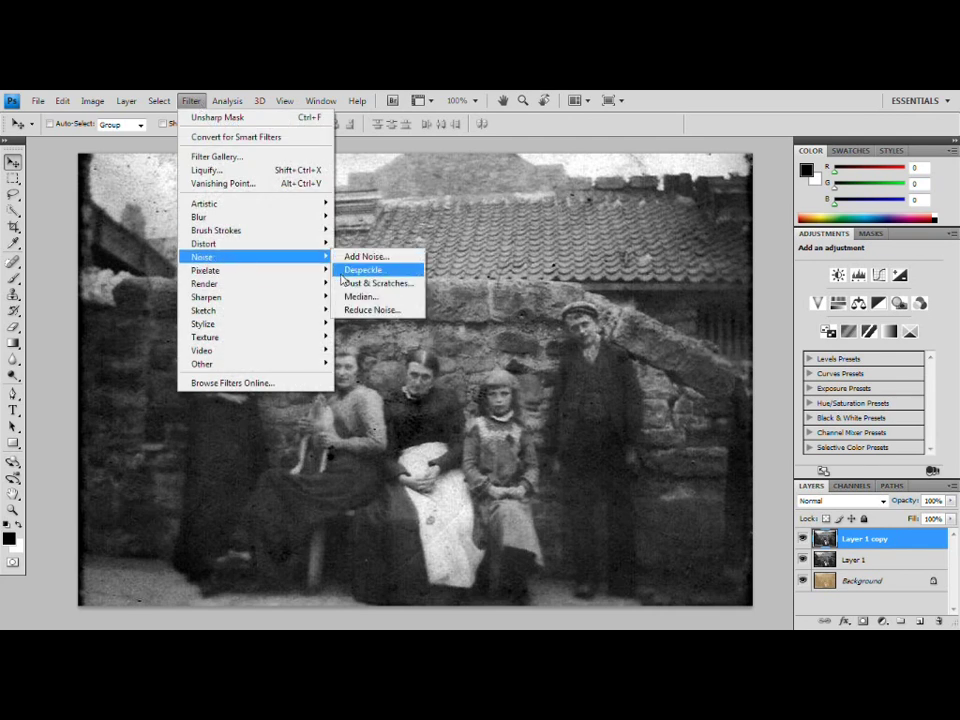
mouse_move(257, 247)
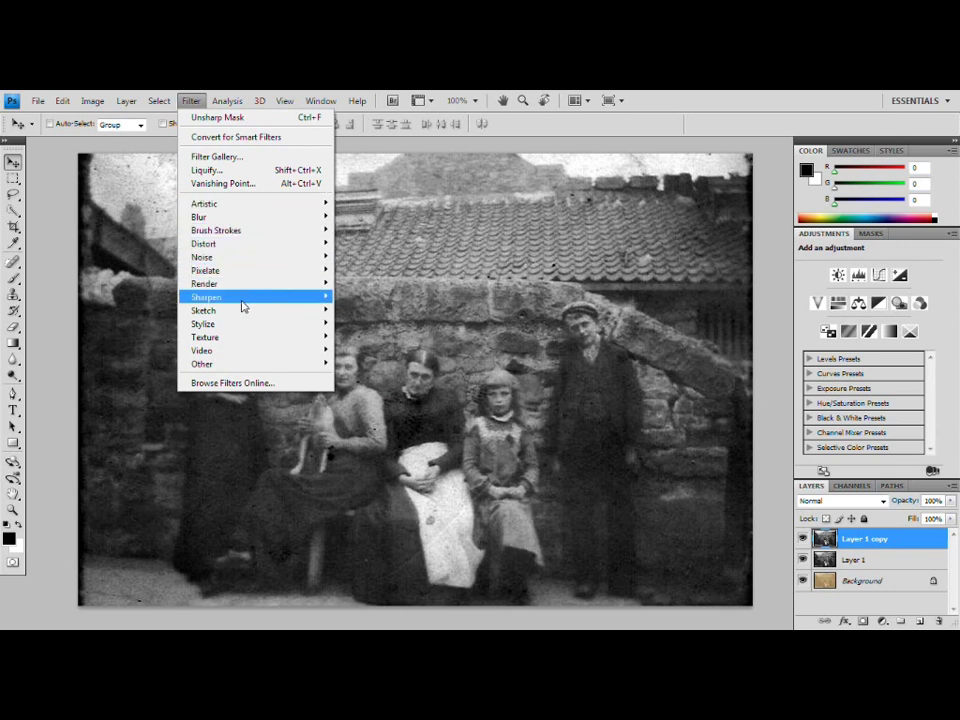
mouse_move(240, 299)
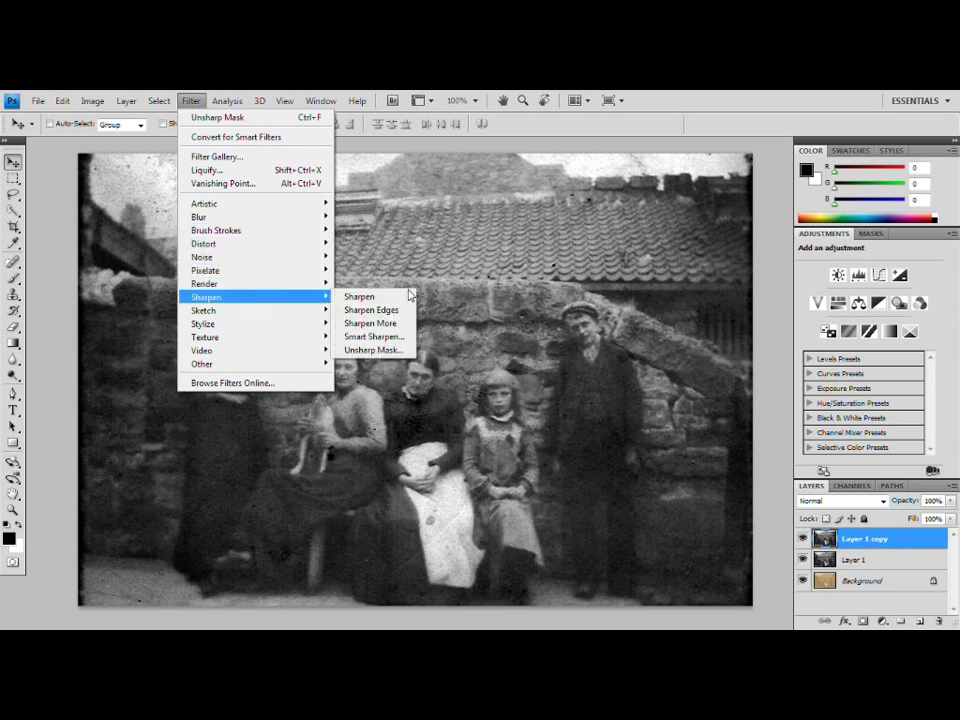
- Open Smart Sharpen with Remove set to Gaussian Blur and its settings fully visible
click(372, 337)
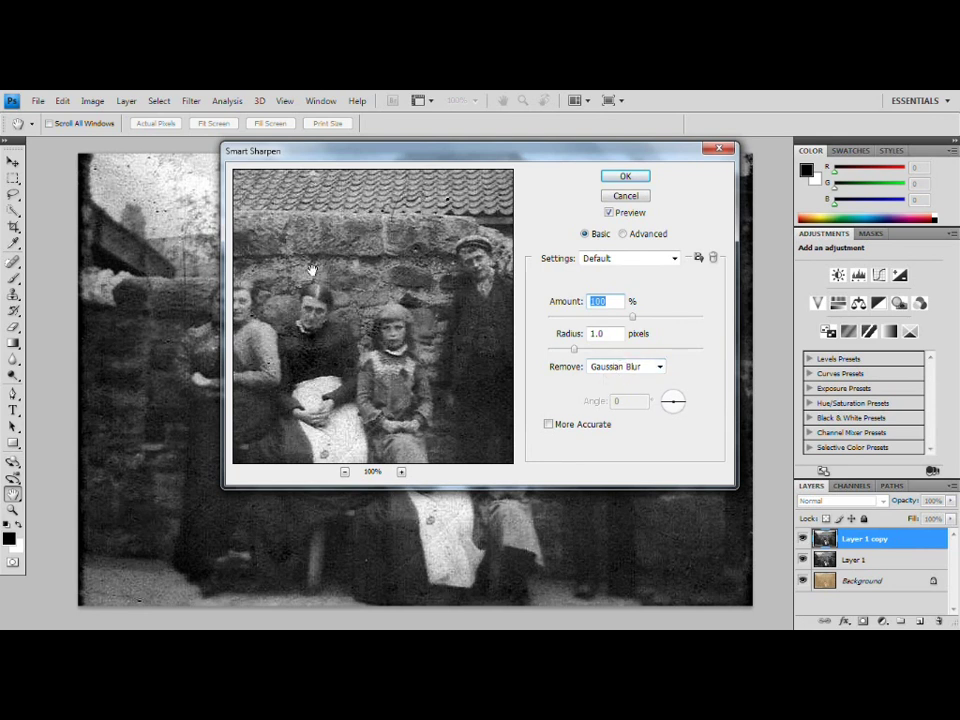
click(660, 367)
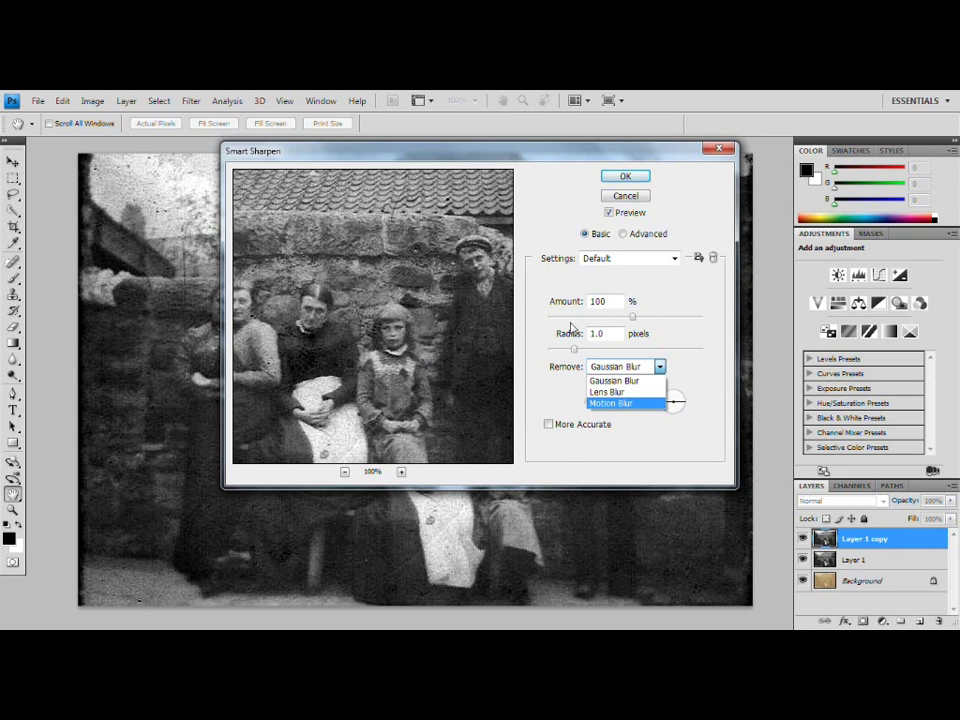
click(627, 388)
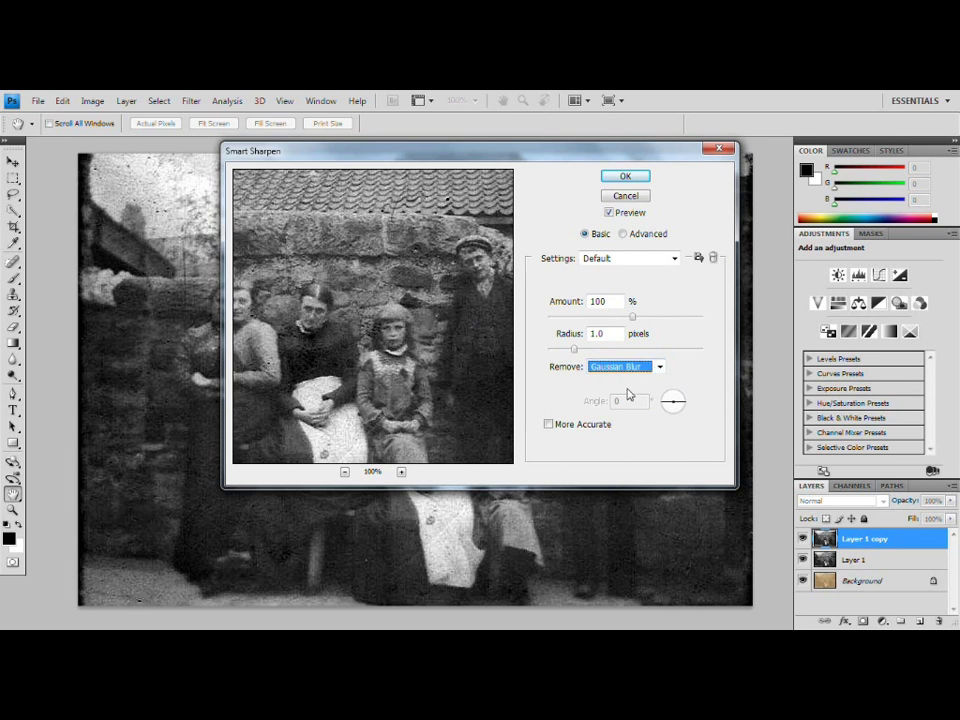
drag(430, 150, 756, 224)
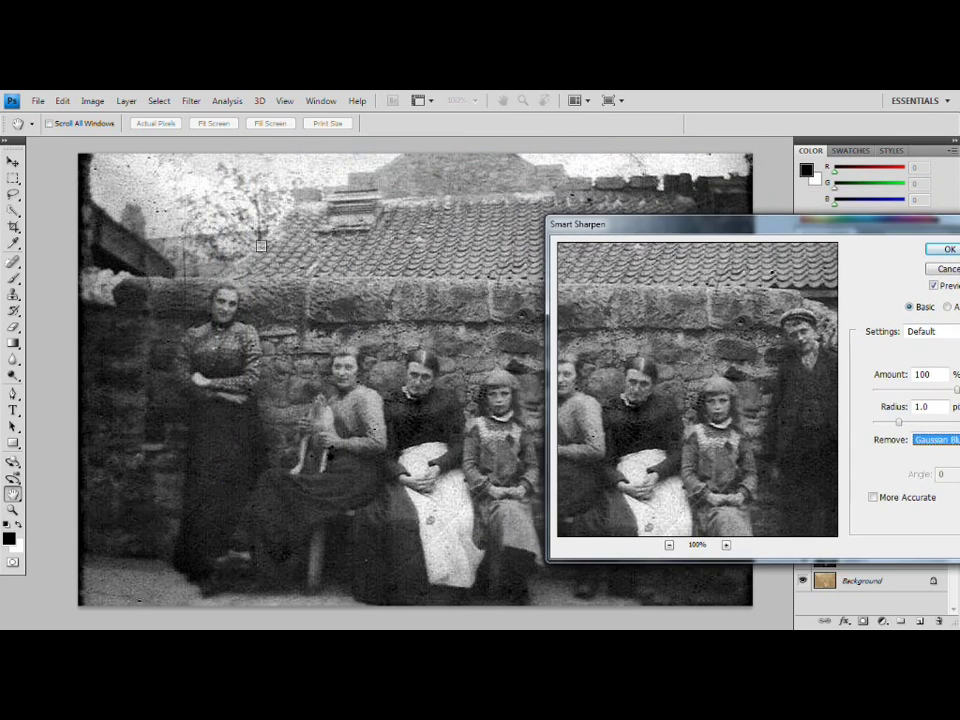
drag(840, 226, 747, 204)
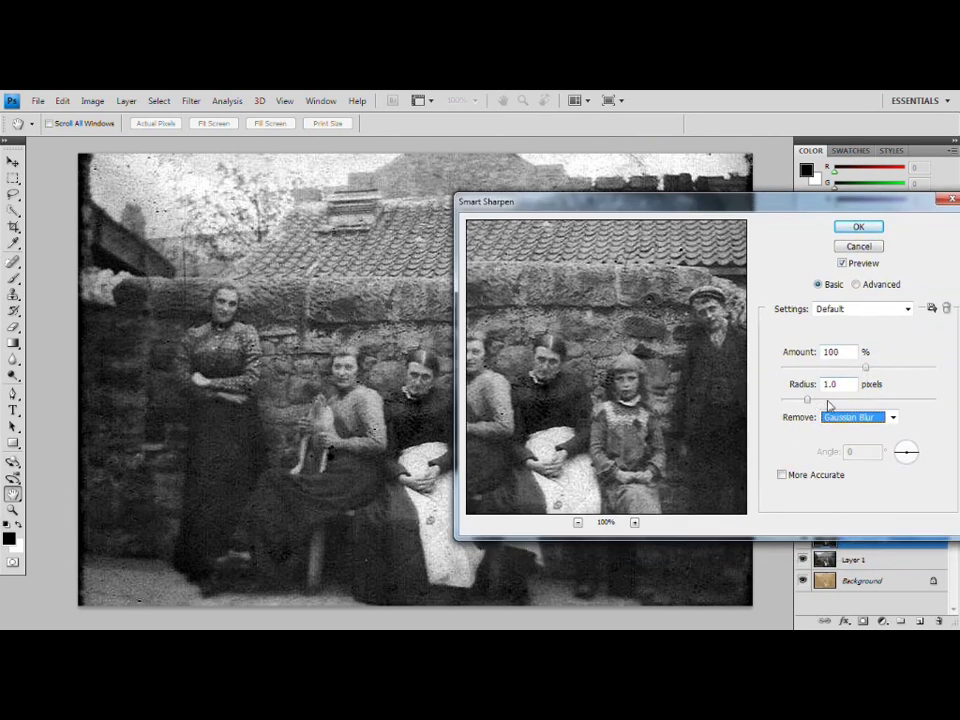
- Preview Smart Sharpen at Amount 109% and Radius 4.0 pixels
drag(808, 399, 842, 401)
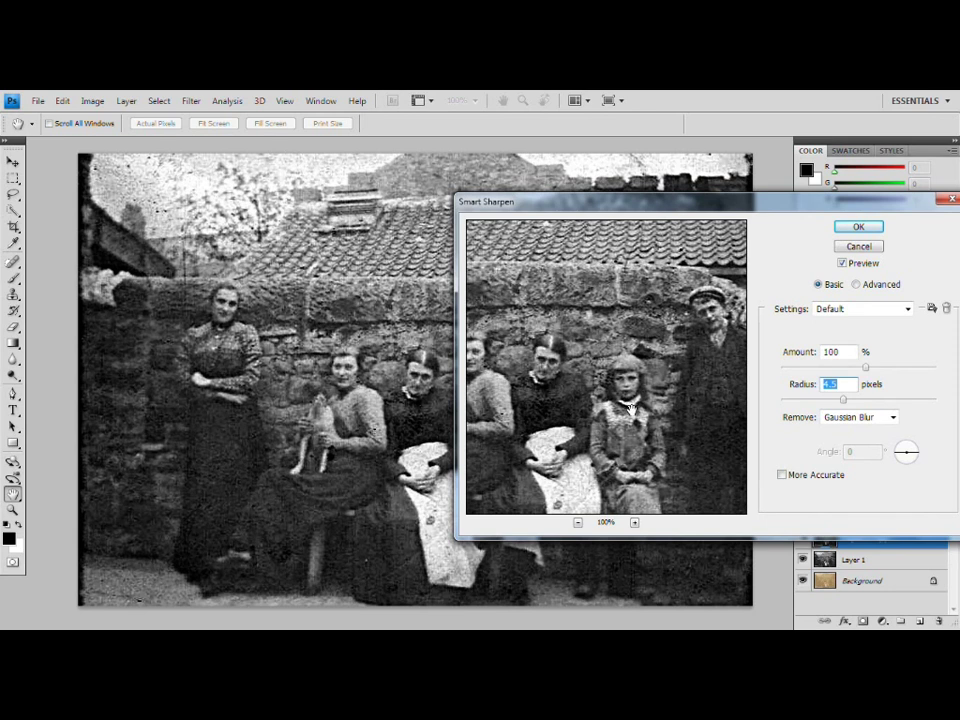
drag(866, 368, 906, 369)
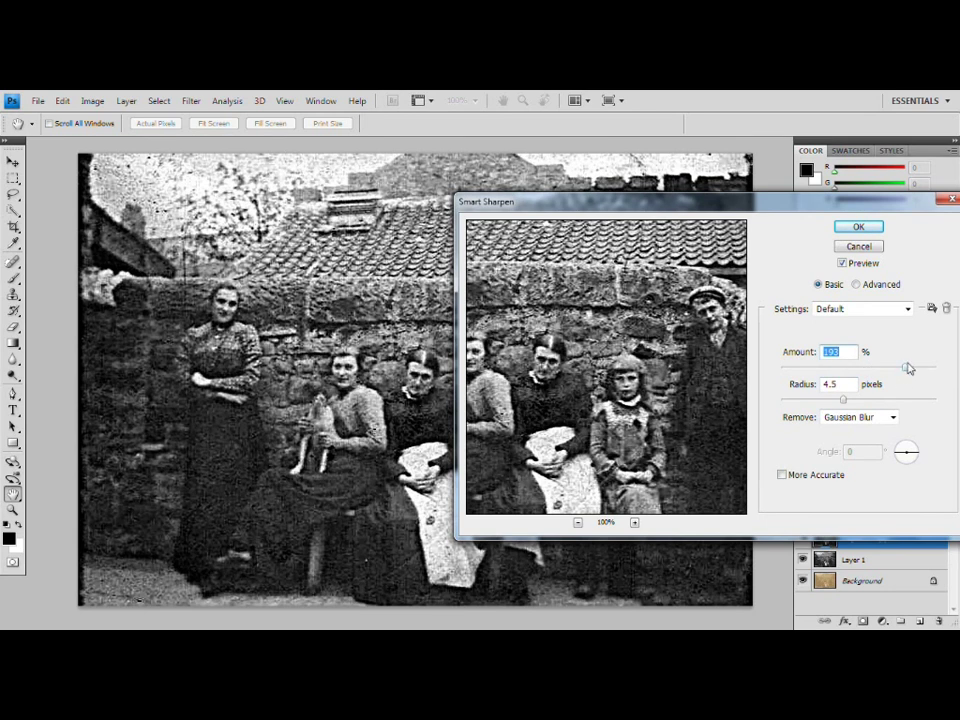
drag(903, 369, 899, 368)
mouse_move(846, 401)
mouse_down()
mouse_move(890, 403)
mouse_move(830, 401)
mouse_move(812, 420)
mouse_move(829, 403)
mouse_up()
drag(898, 367, 836, 405)
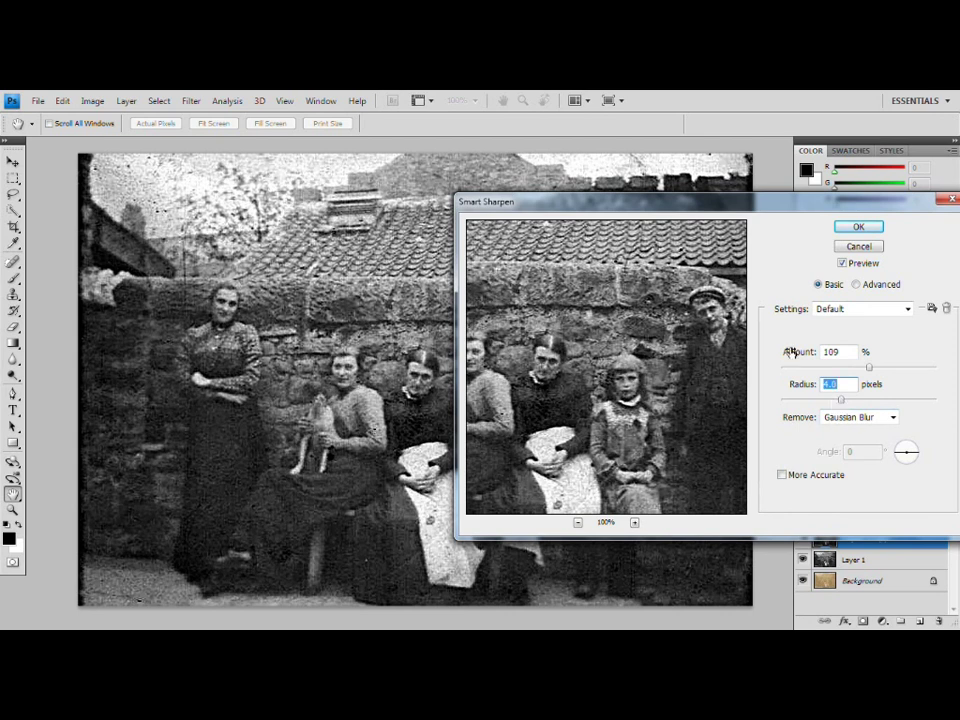
drag(865, 205, 678, 248)
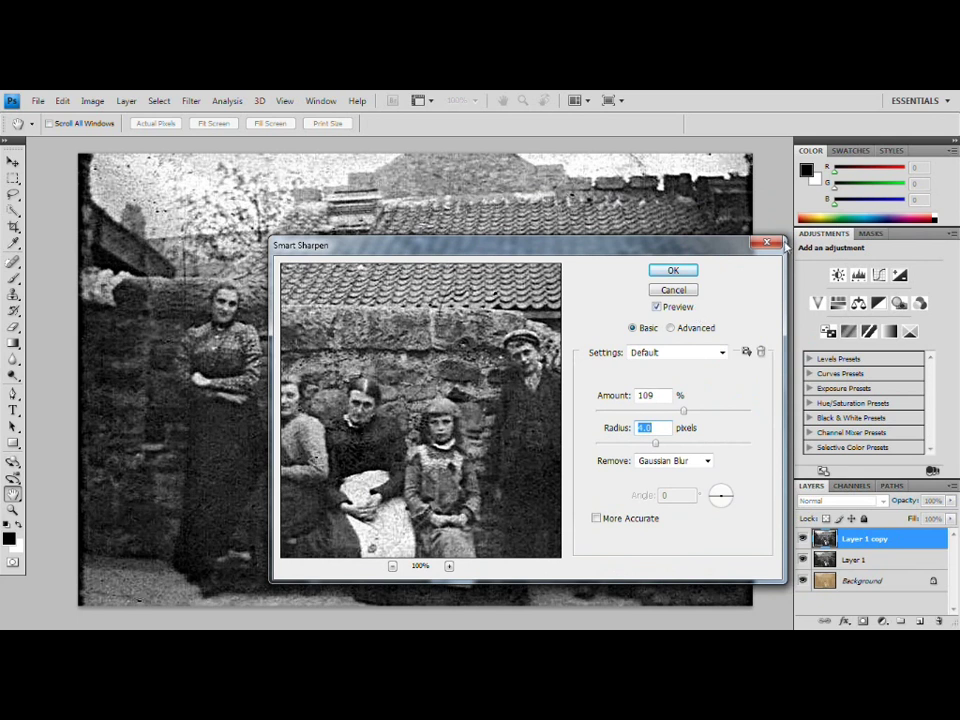
- Apply Smart Sharpen, then toggle Layer 1 copy's visibility to compare before and after
click(680, 271)
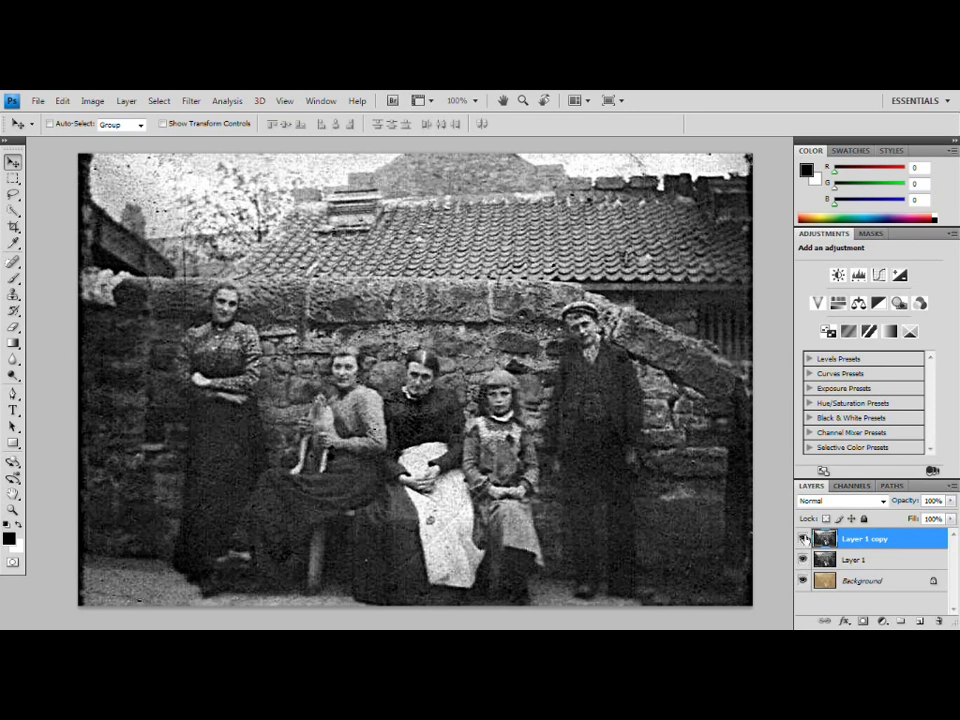
click(803, 539)
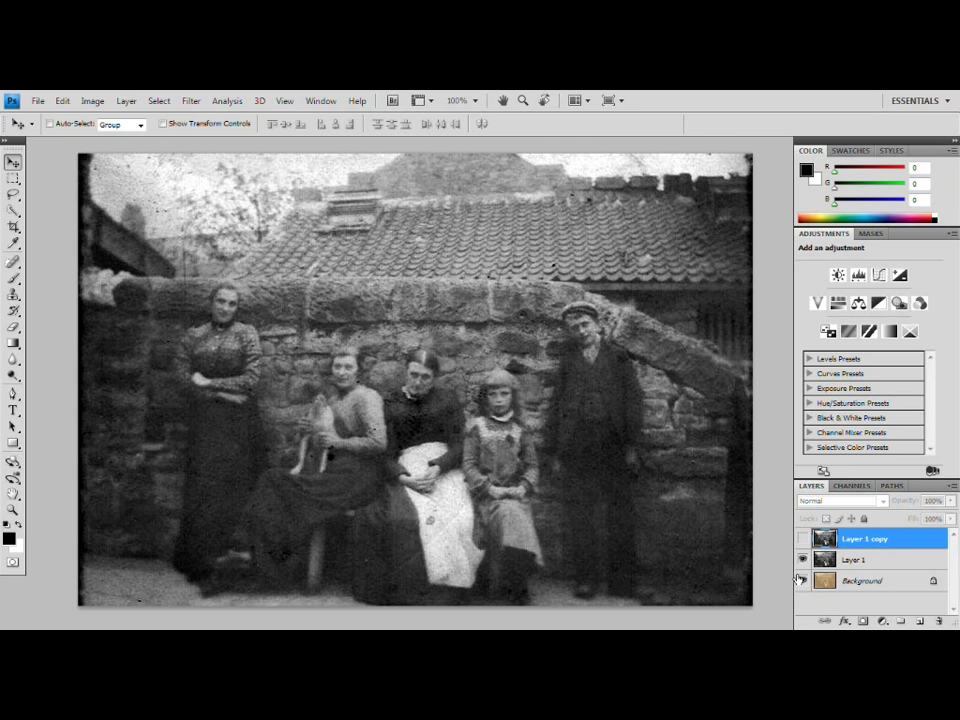
click(803, 539)
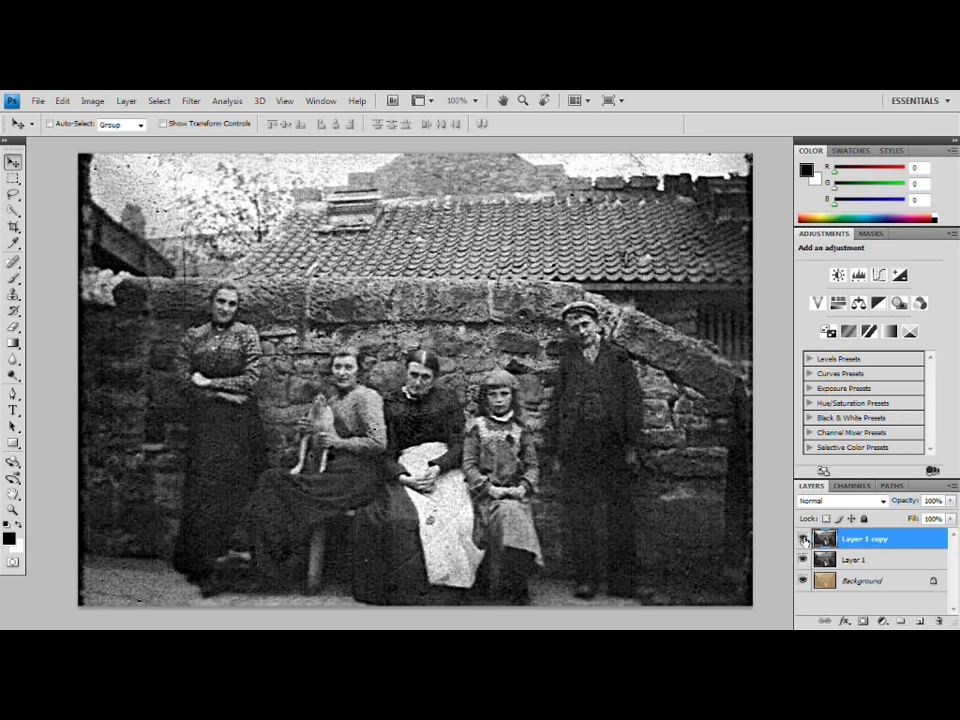
click(803, 539)
click(803, 539)
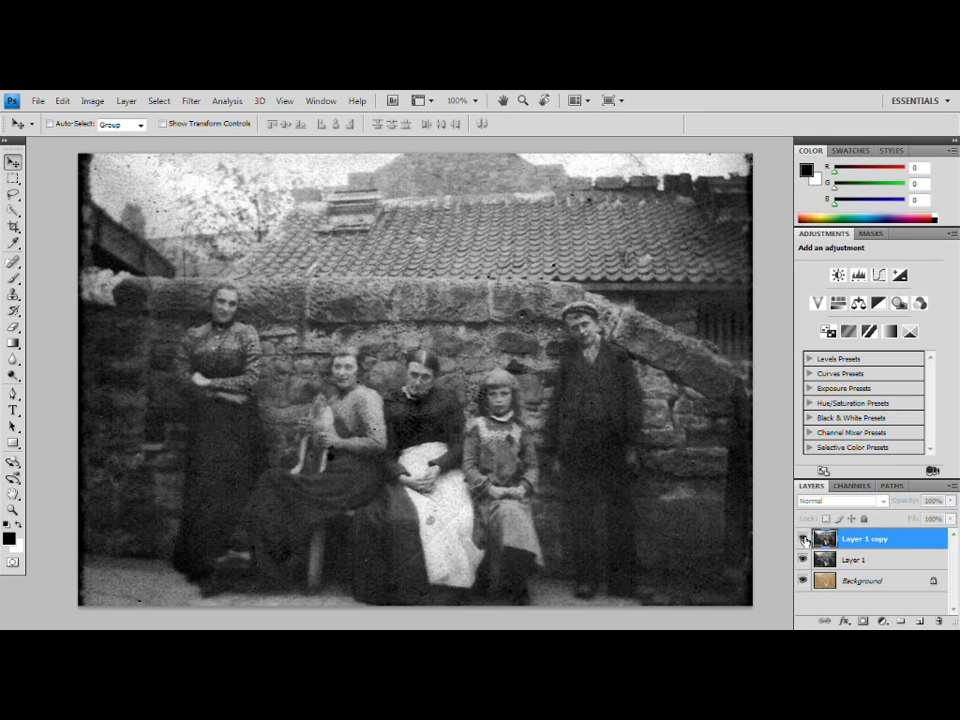
click(803, 539)
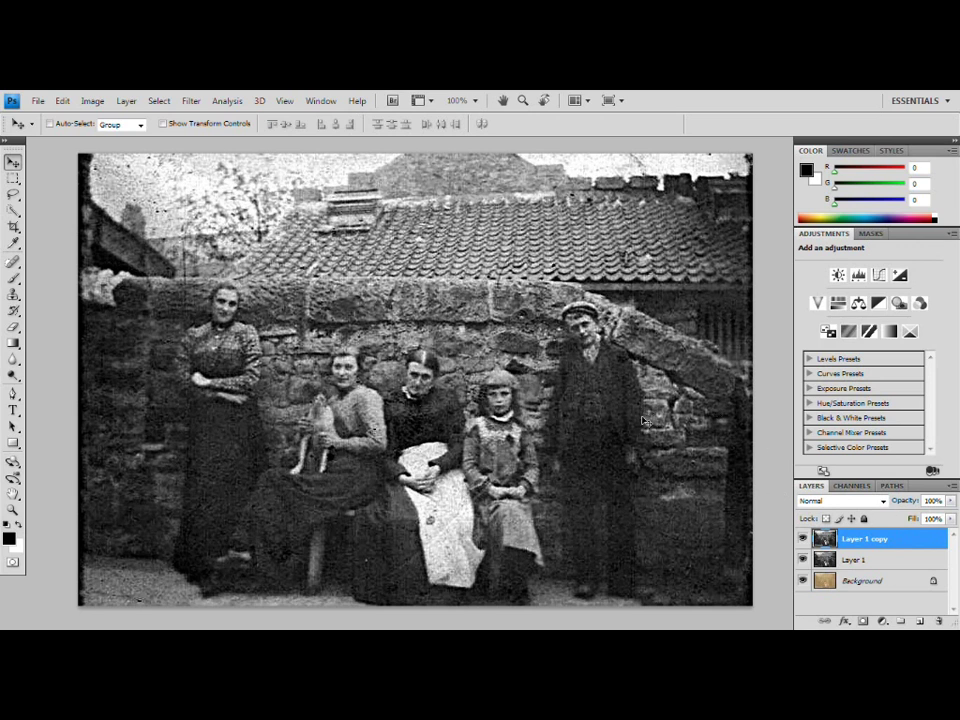
- Try 68% opacity on Layer 1 copy, return it to 100%, and hide the Background
click(952, 501)
drag(946, 520, 931, 521)
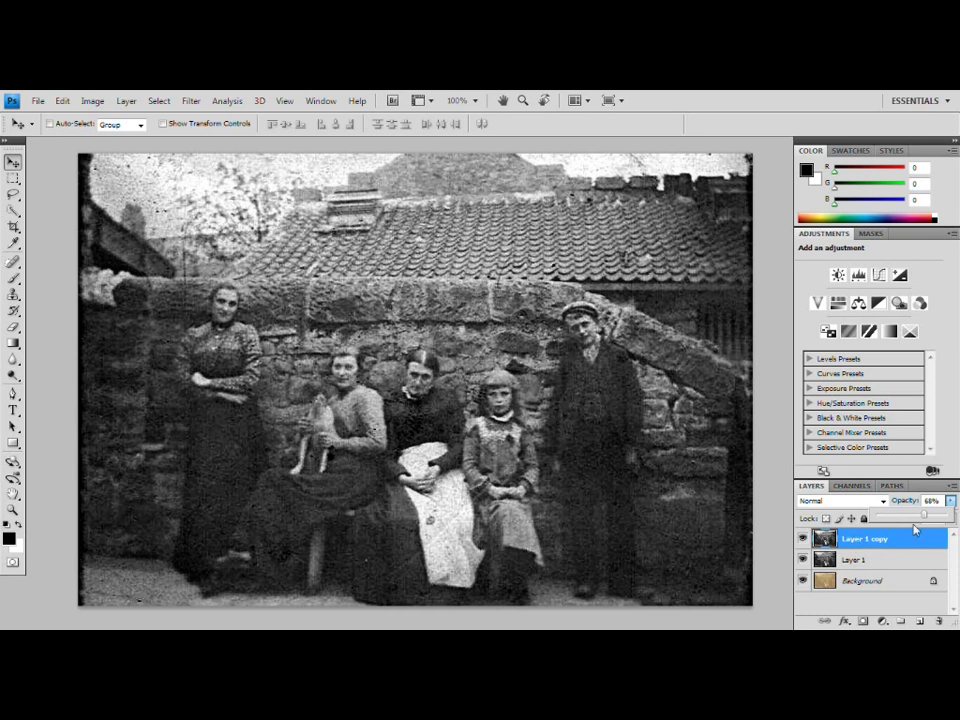
drag(922, 517, 945, 565)
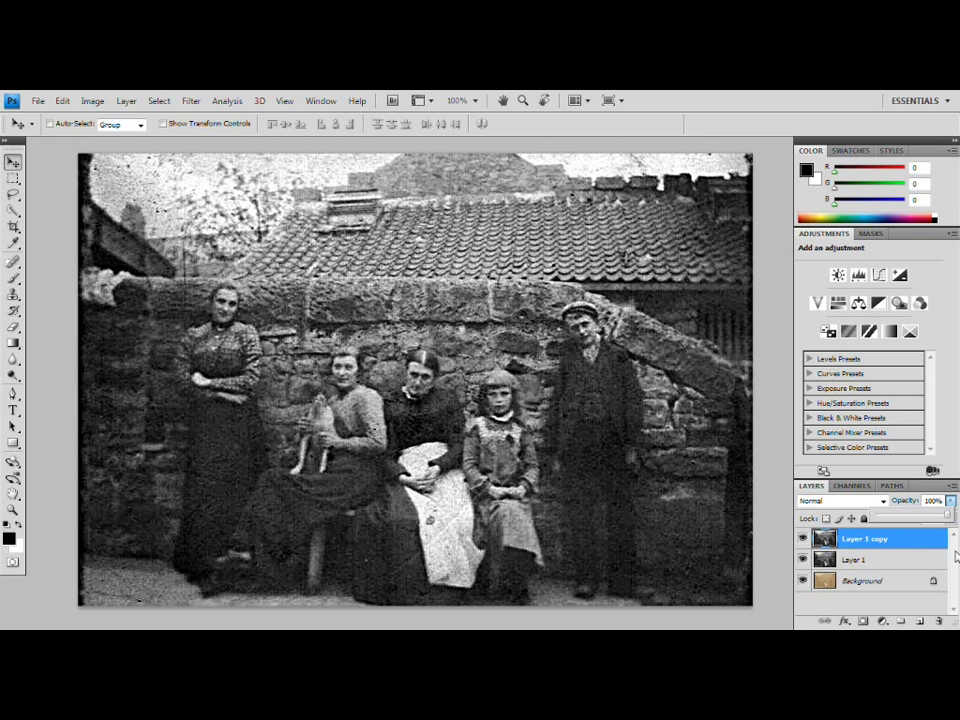
click(780, 561)
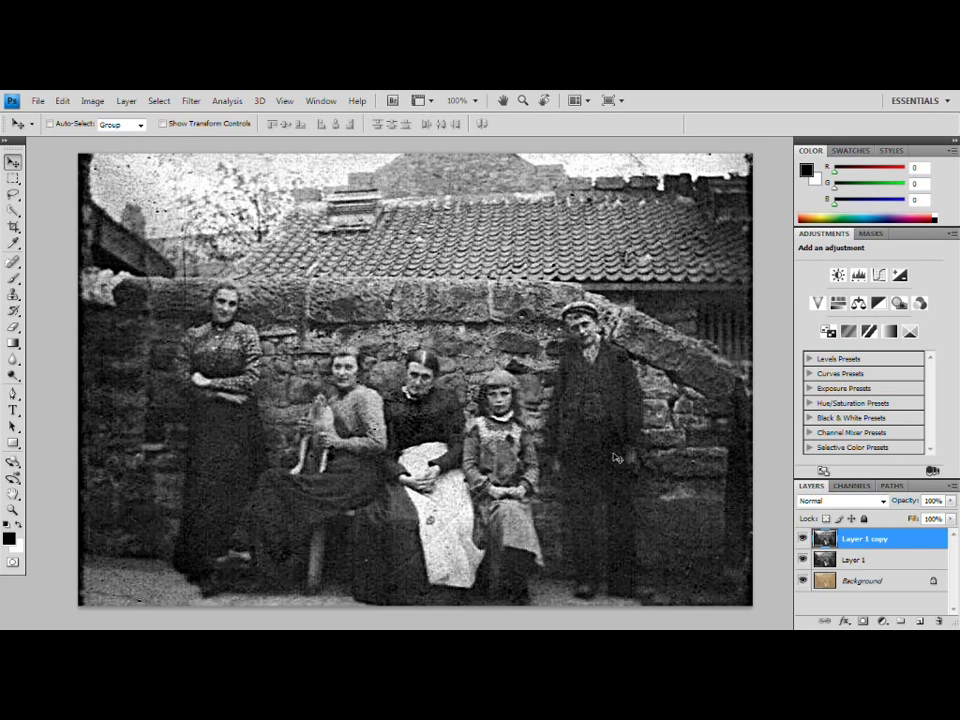
click(802, 581)
- Flatten the image via Layer > Flatten Image, discarding the hidden Background layer
click(126, 101)
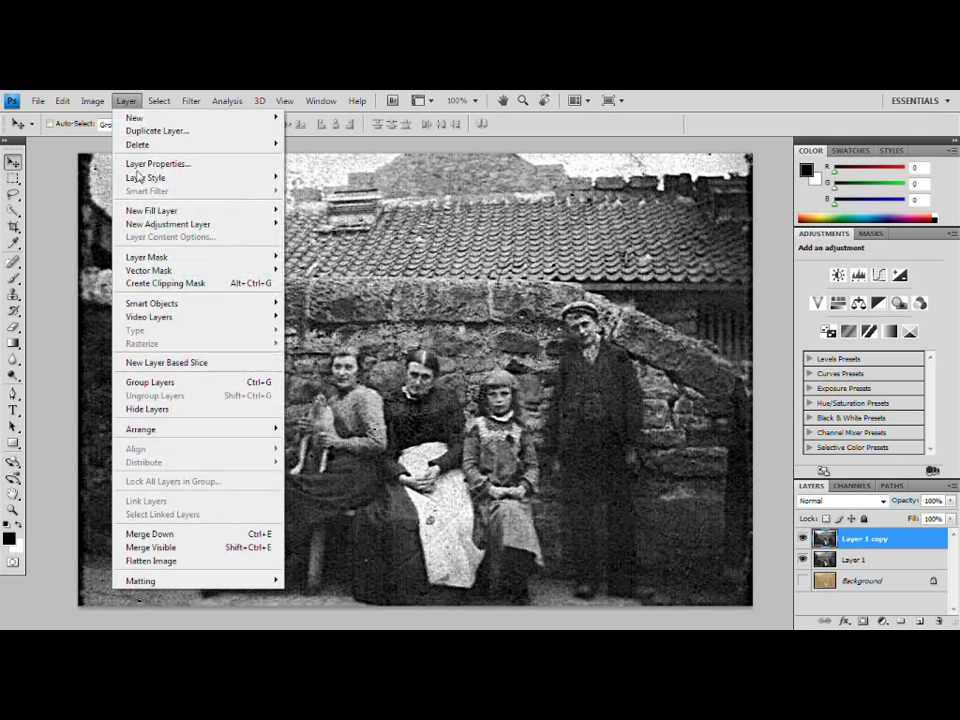
click(178, 565)
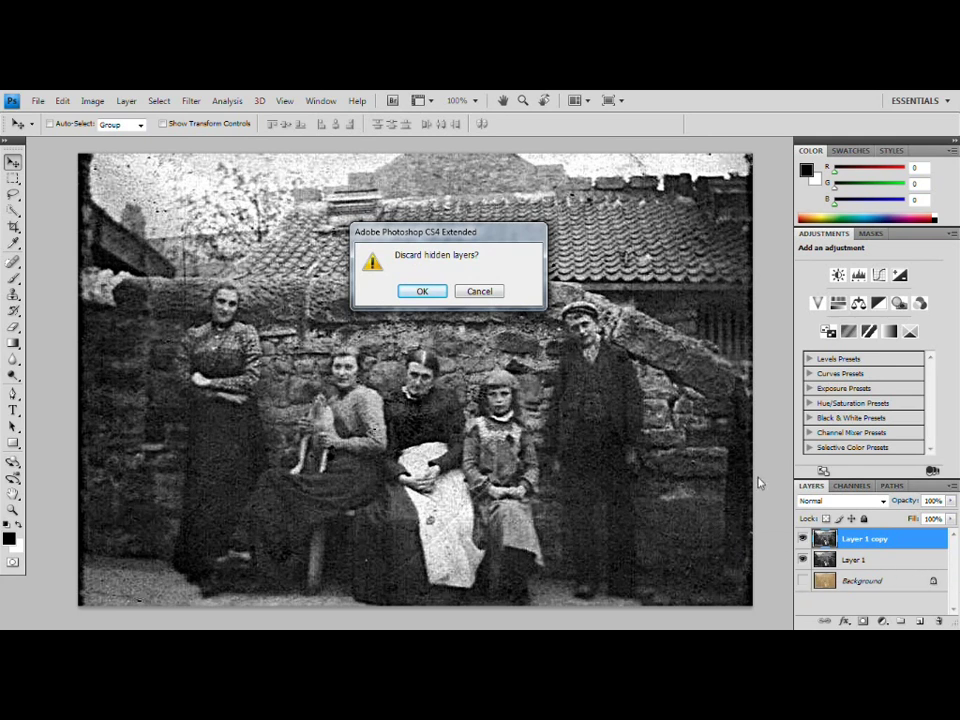
click(428, 291)
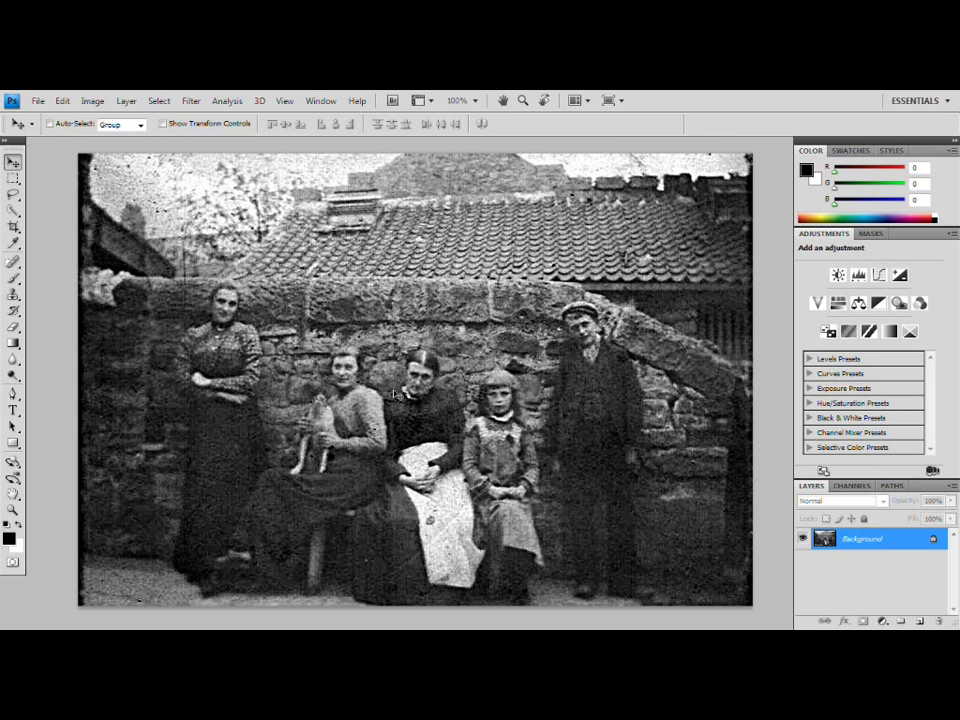
- Add a Photo Filter adjustment layer using the Sepia filter at 100% density
click(899, 302)
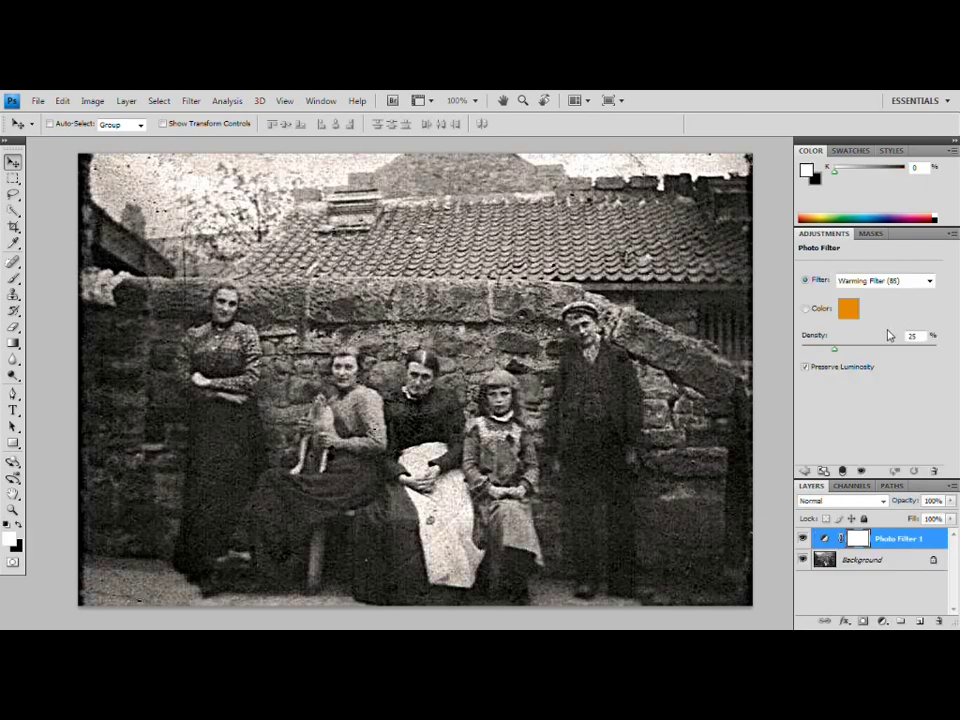
click(929, 281)
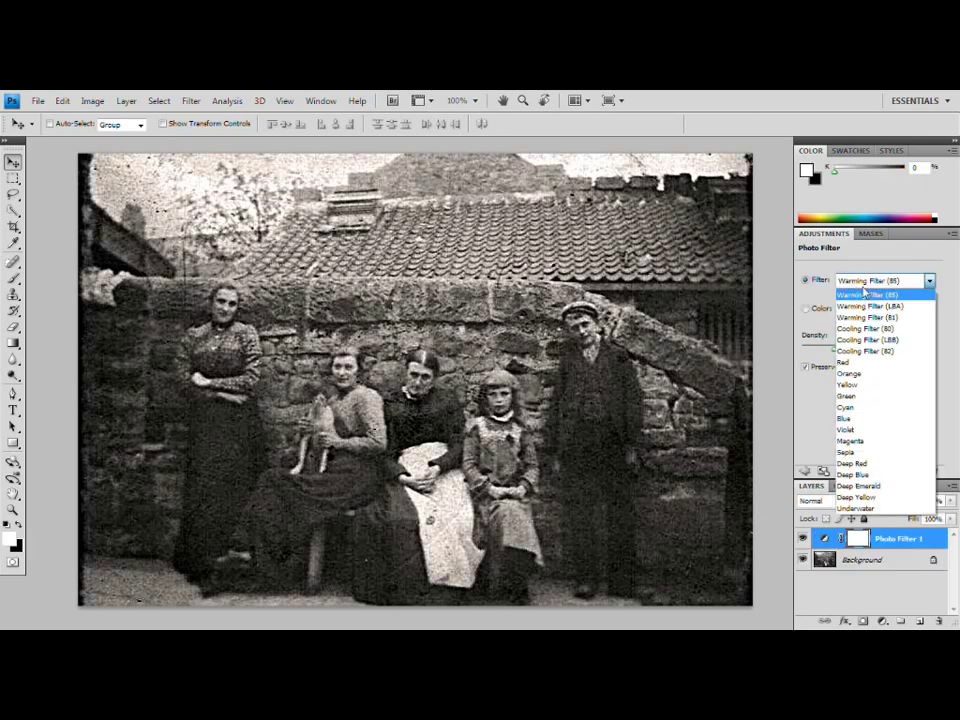
click(846, 452)
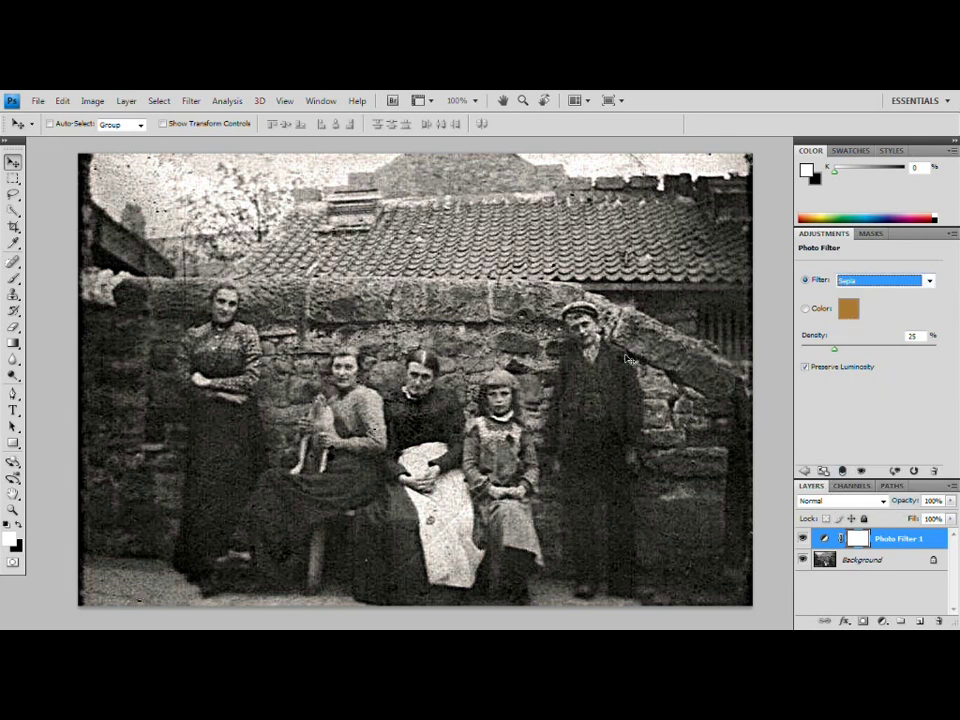
drag(834, 349, 940, 365)
- Flatten the image so the sepia Photo Filter merges into a single Background layer
click(129, 102)
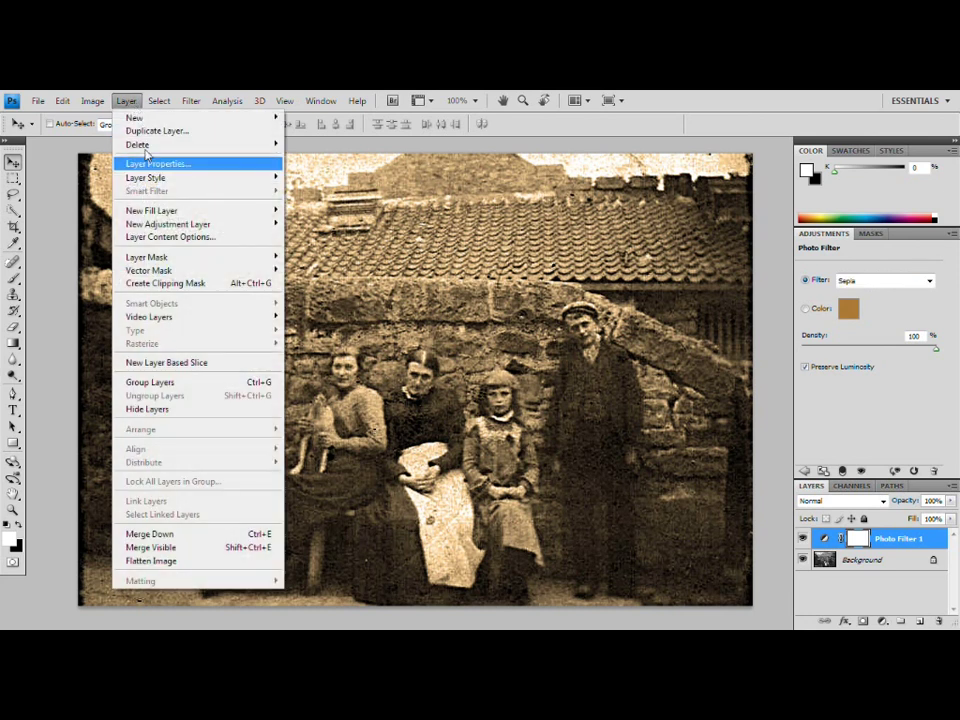
click(193, 562)
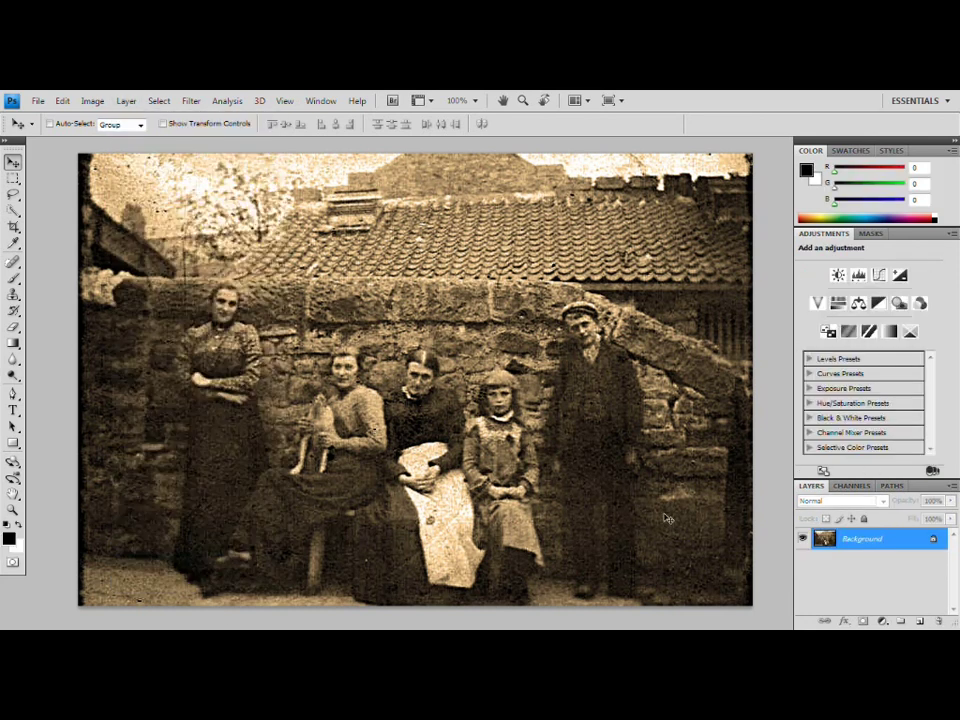